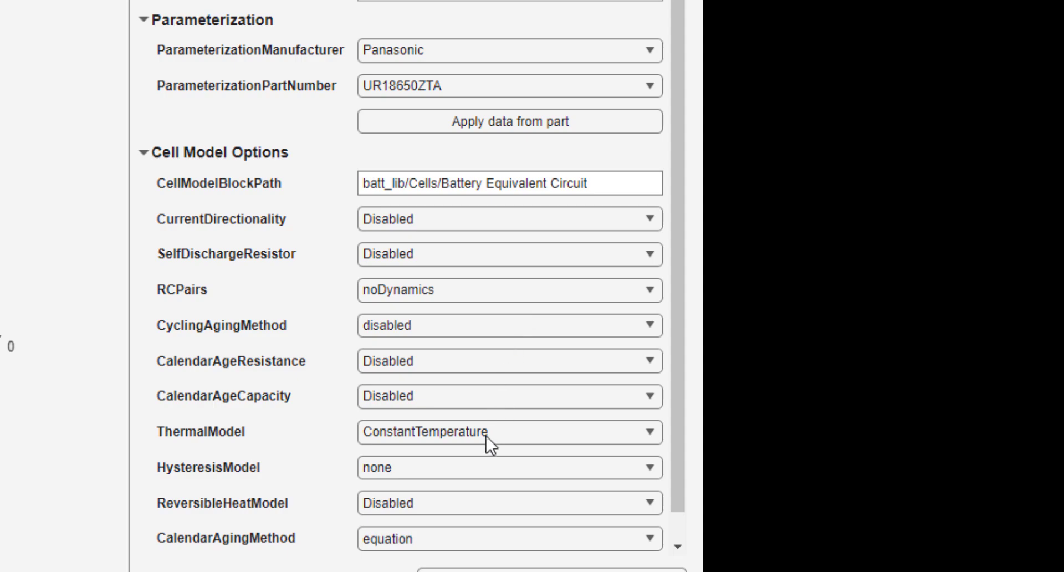
- Set the thermal model of myCell to LumpedThermalMass
click(487, 437)
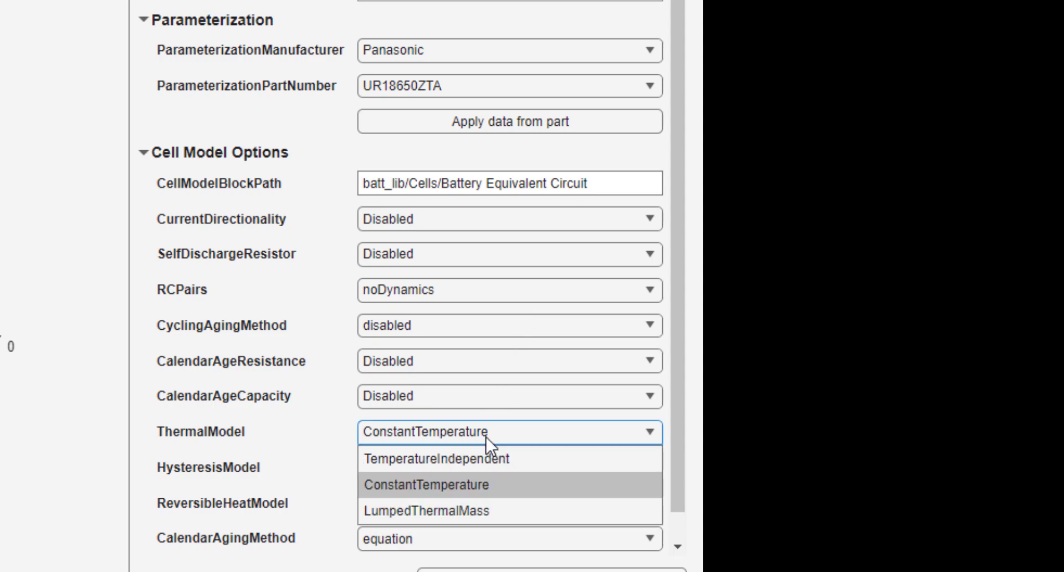
click(462, 509)
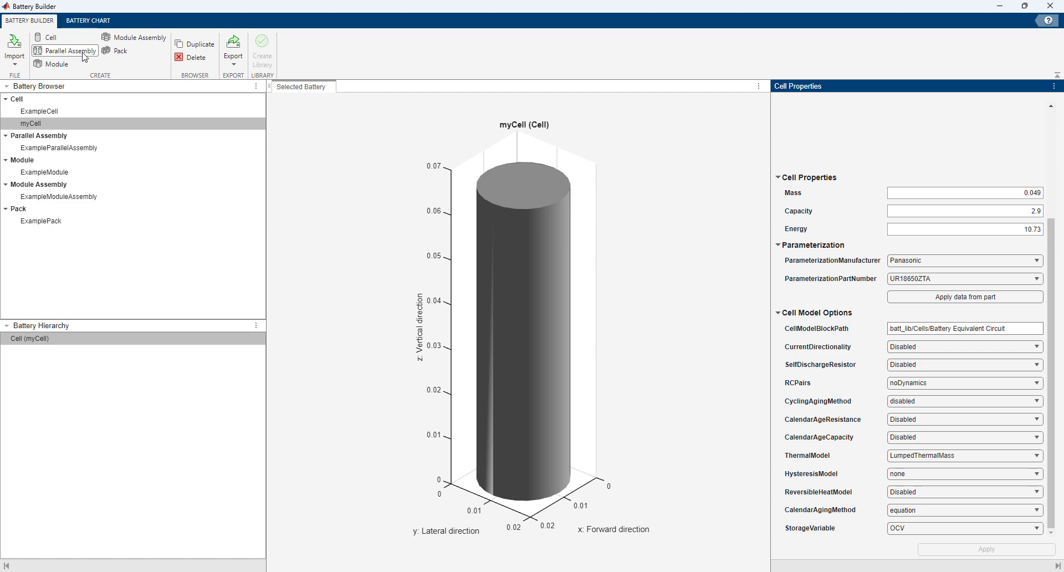
- Create a new parallel assembly and name it myParallelAssembly
click(83, 54)
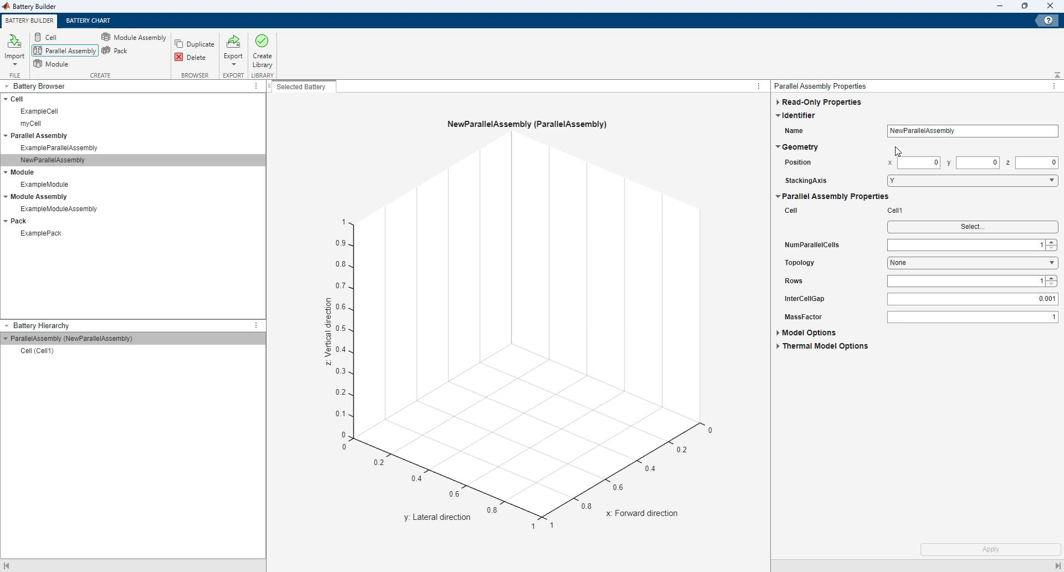
click(905, 134)
drag(905, 134, 882, 133)
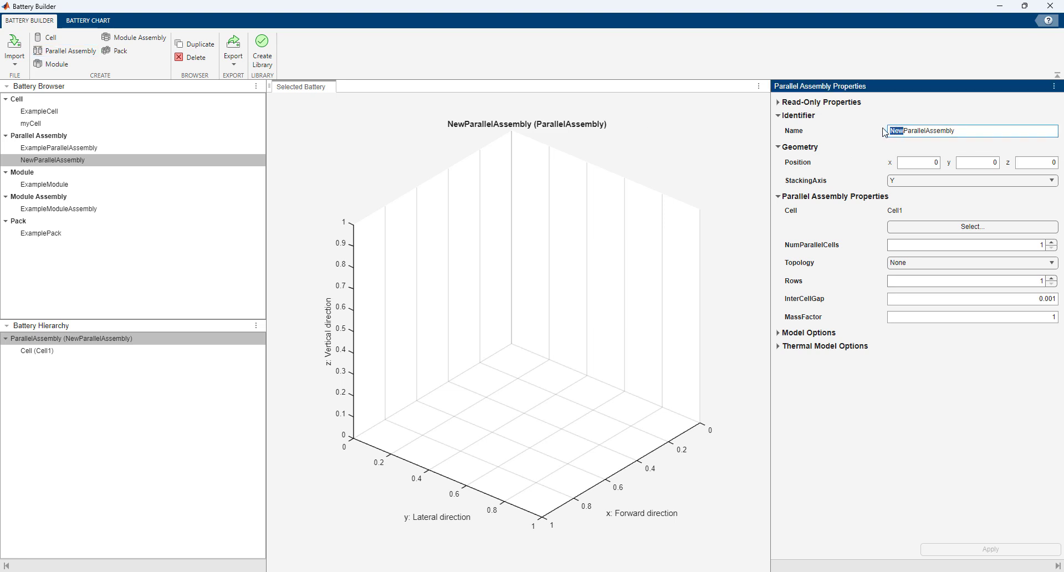
text(my)
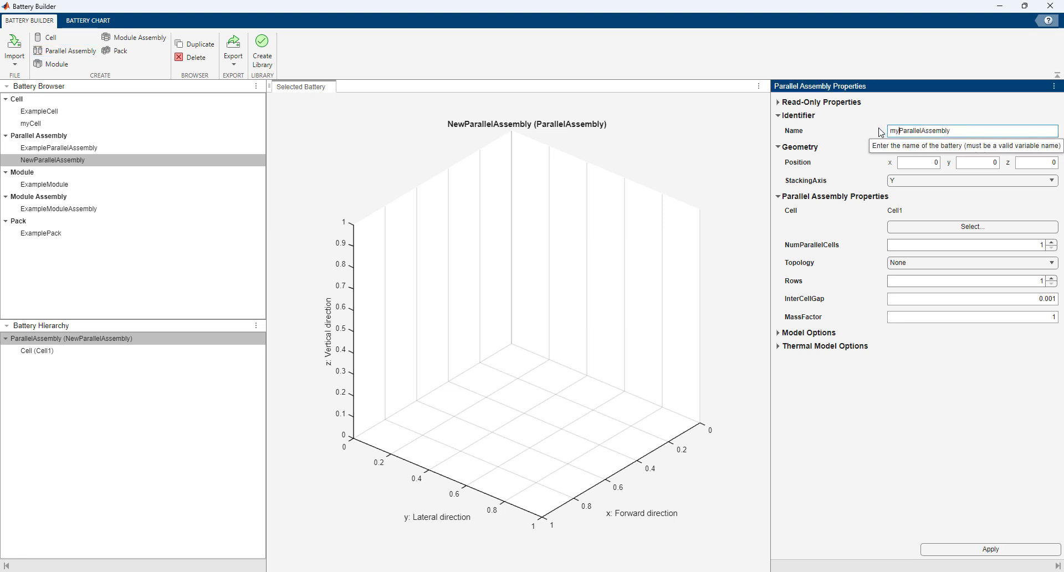
- Build the parallel assembly from myCell with 2 parallel cells in a Square topology with 2 rows
click(920, 228)
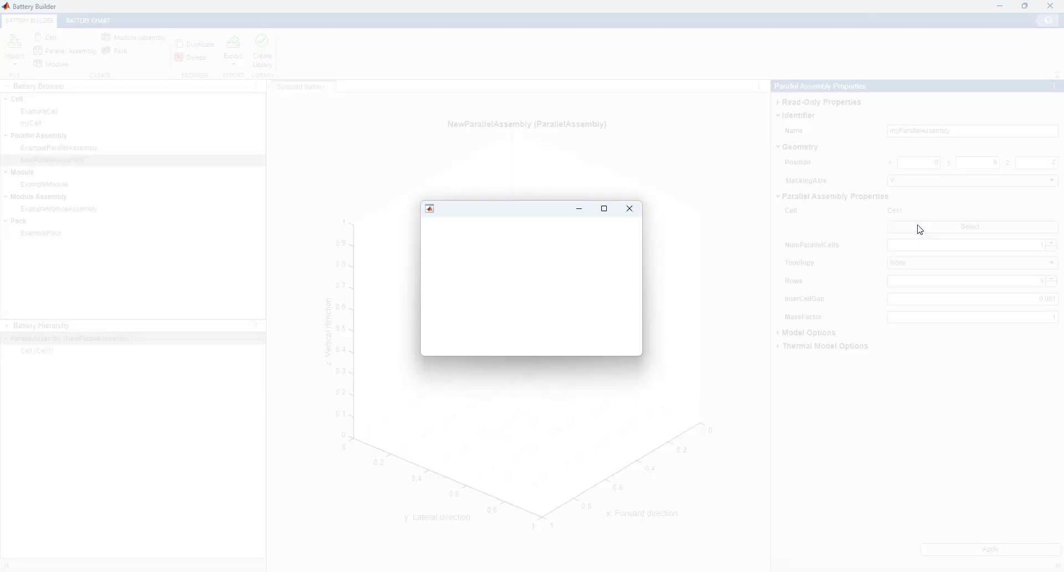
click(518, 253)
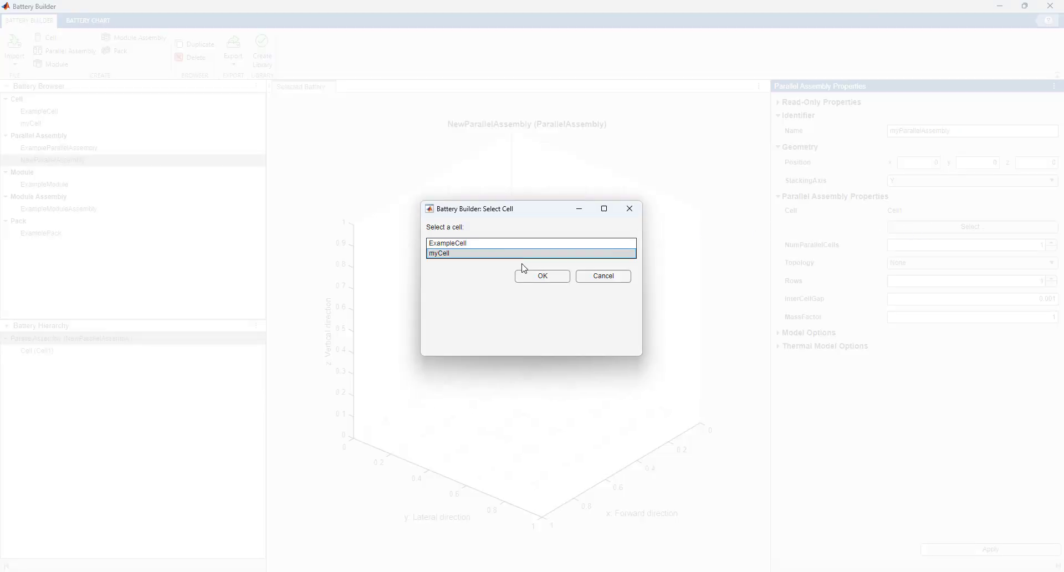
click(529, 275)
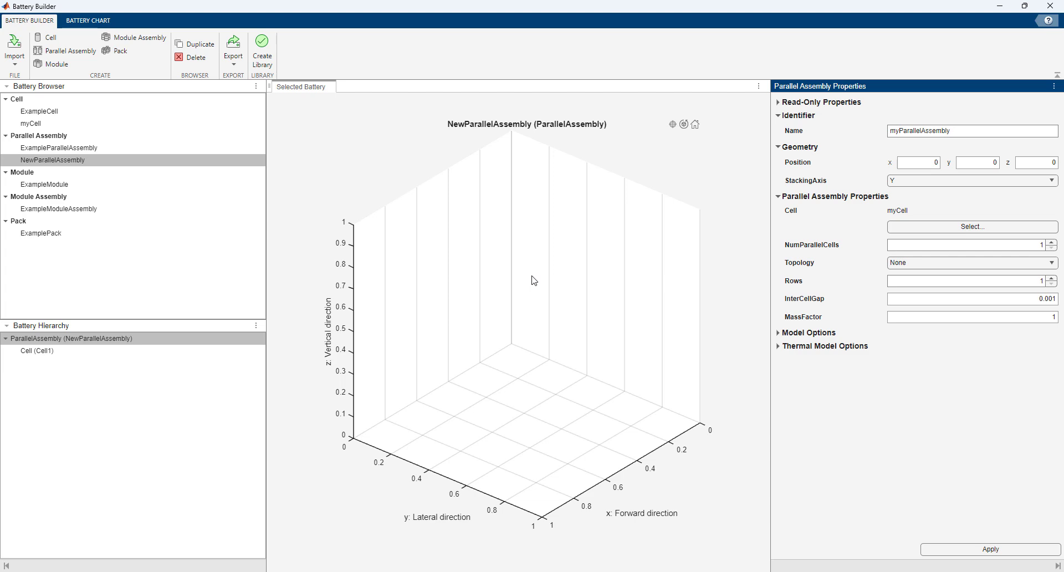
click(1040, 245)
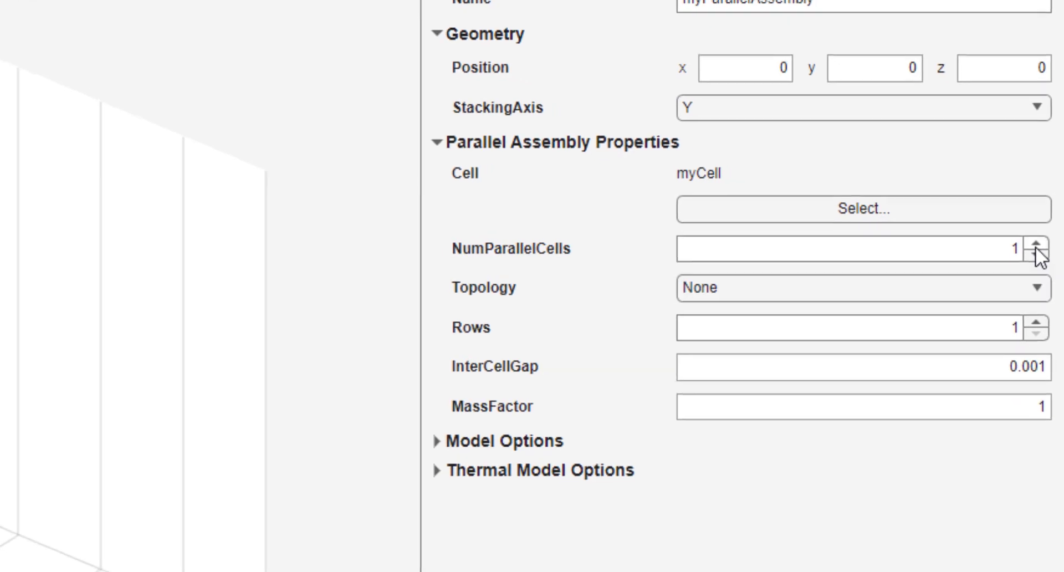
click(1036, 245)
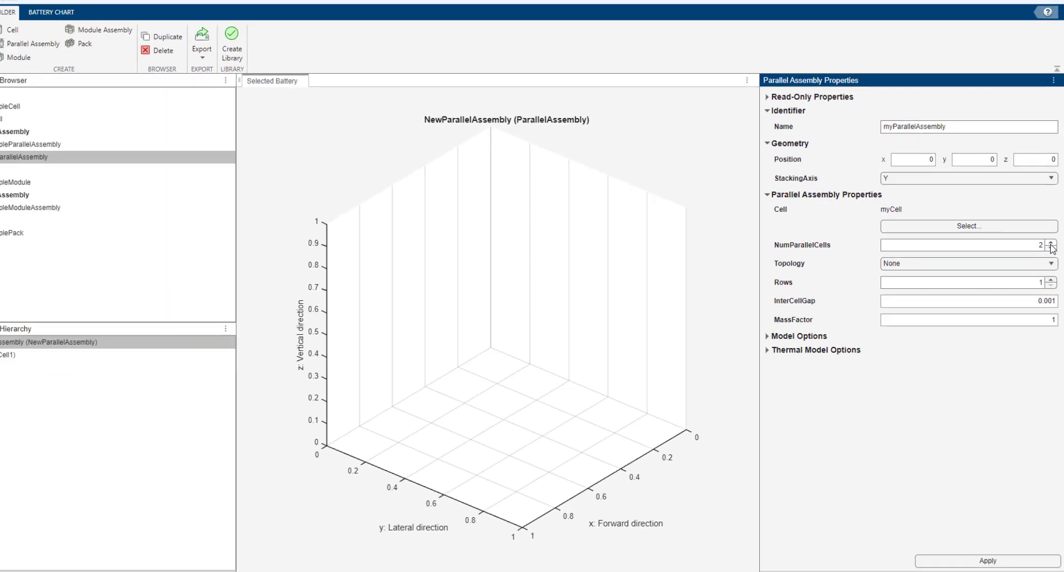
- Configure the parallel assembly with Detailed model resolution, an inter-cell thermal path and a CellBasedThermalResistance ambient path, and apply the changes
click(769, 337)
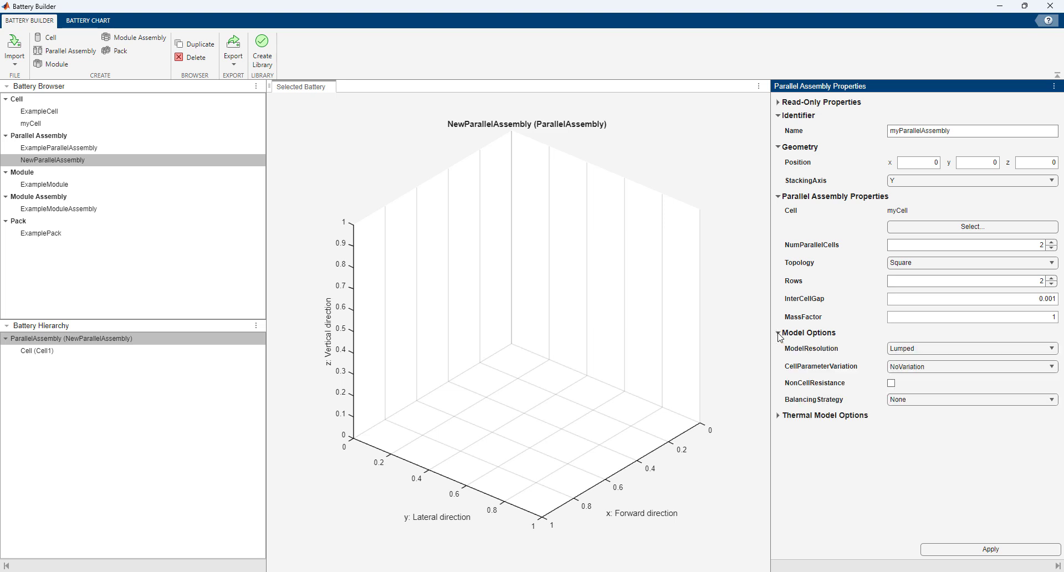
click(916, 353)
click(918, 364)
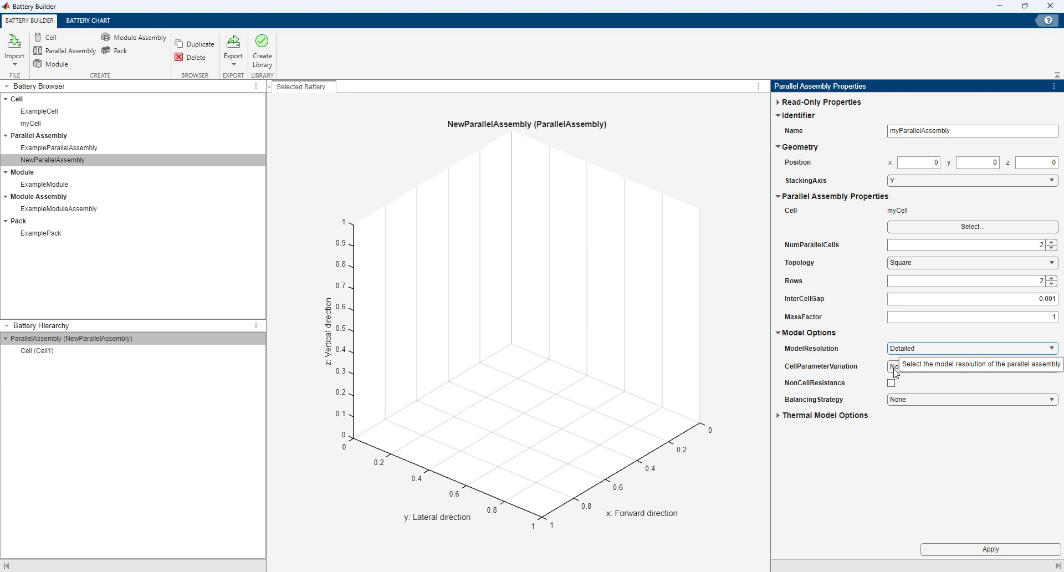
click(931, 551)
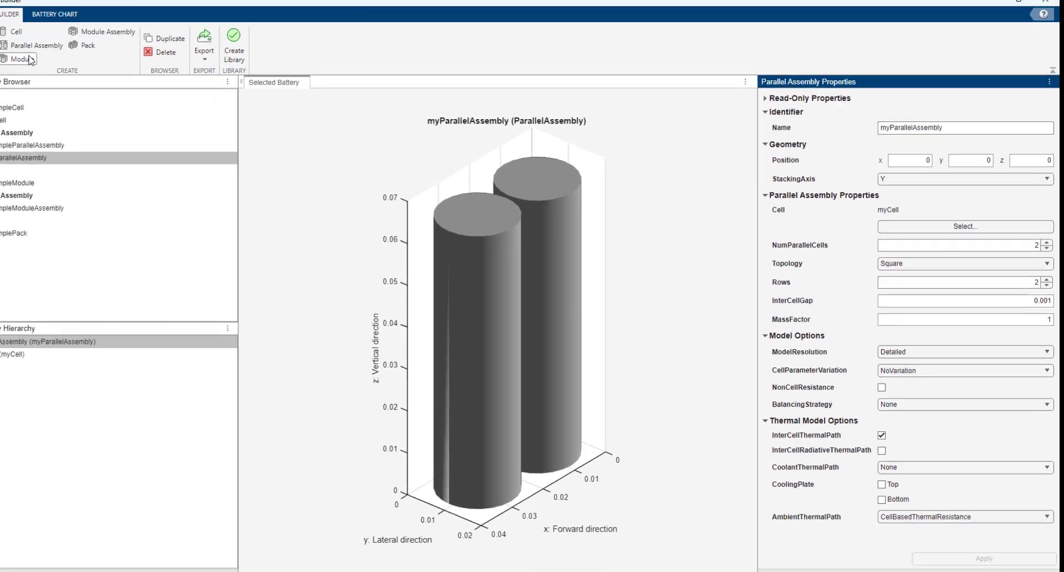
- Create a new battery module and name it myModule
click(28, 63)
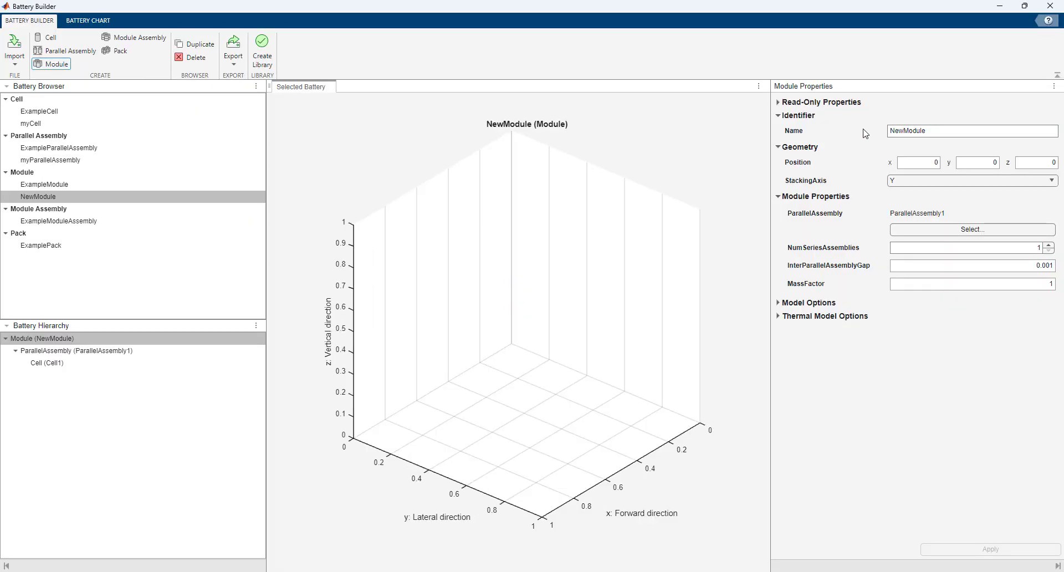
click(905, 131)
drag(904, 130, 886, 141)
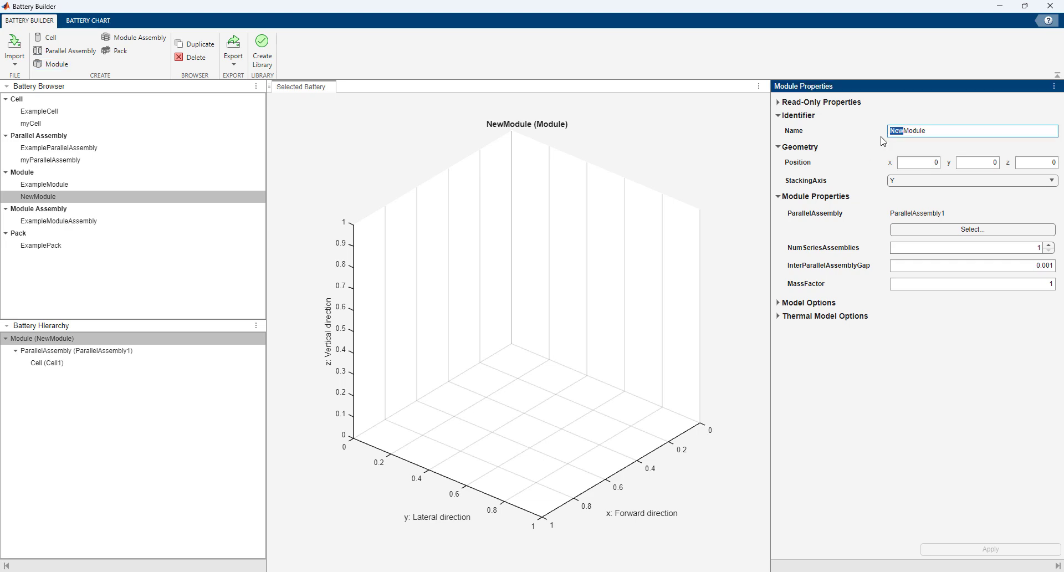
text(my)
- Build the module from myParallelAssembly and set the number of series assemblies to 5
click(911, 230)
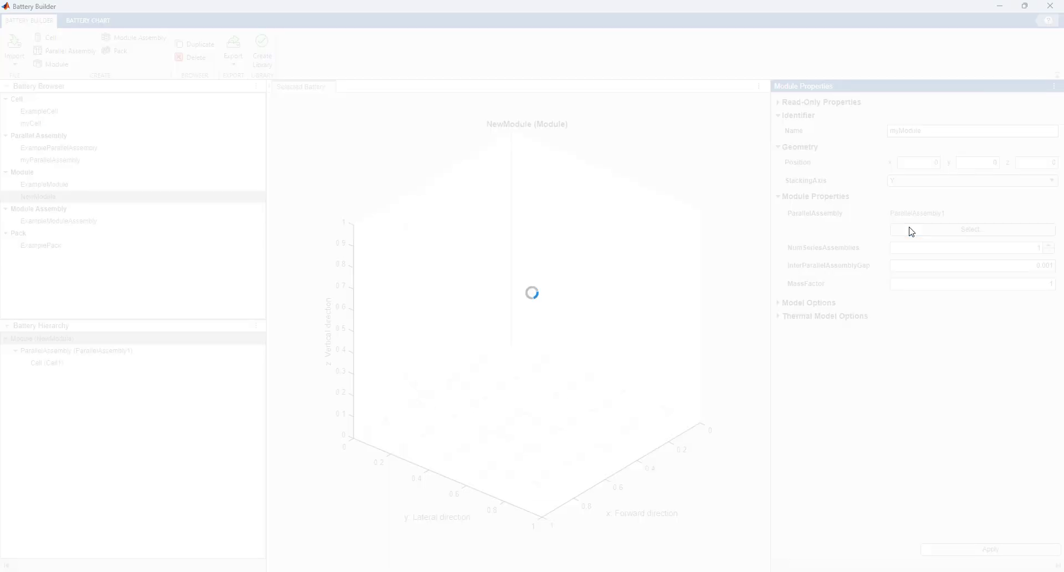
click(458, 254)
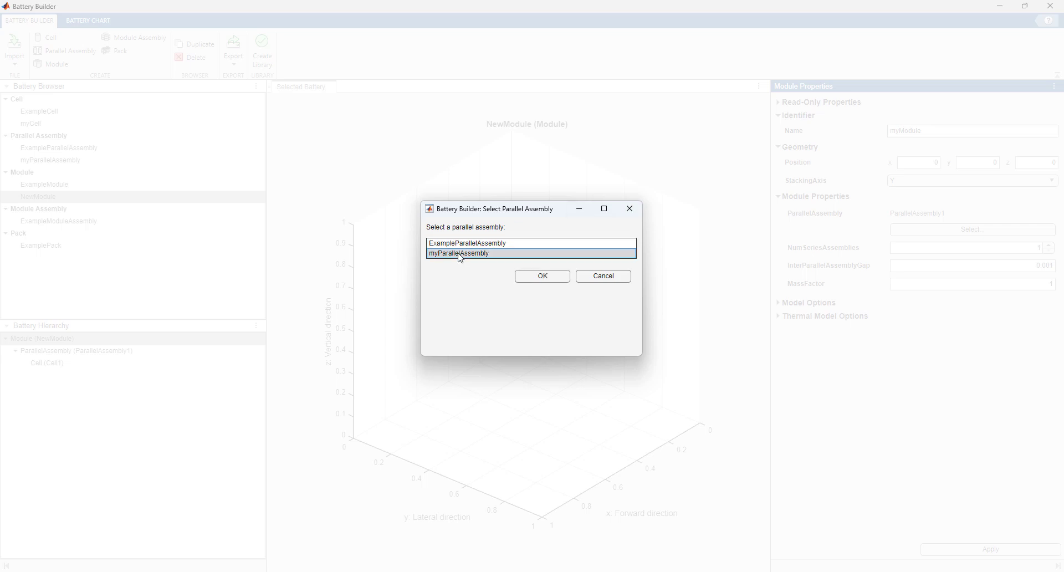
click(542, 280)
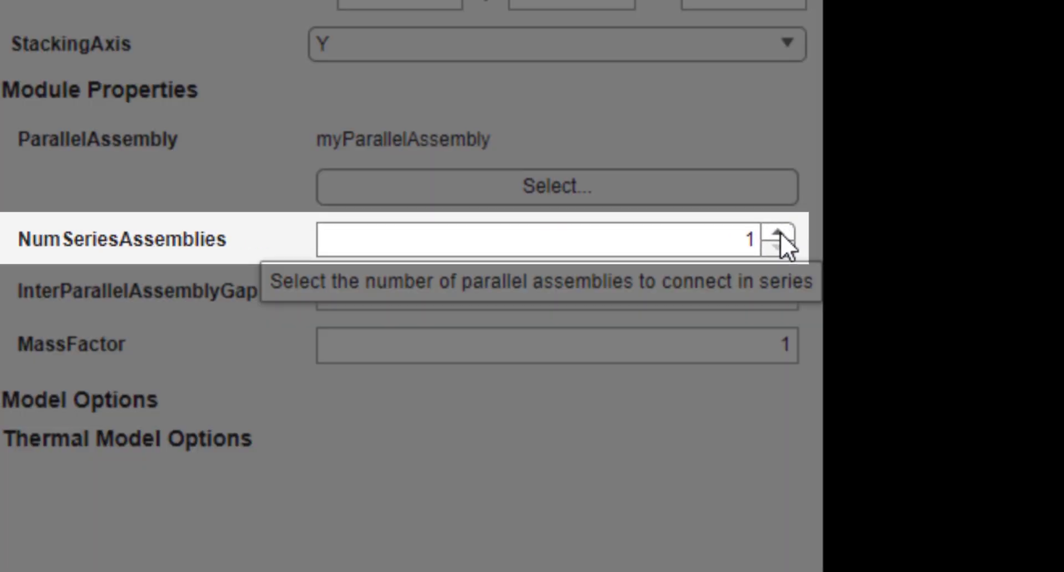
click(778, 233)
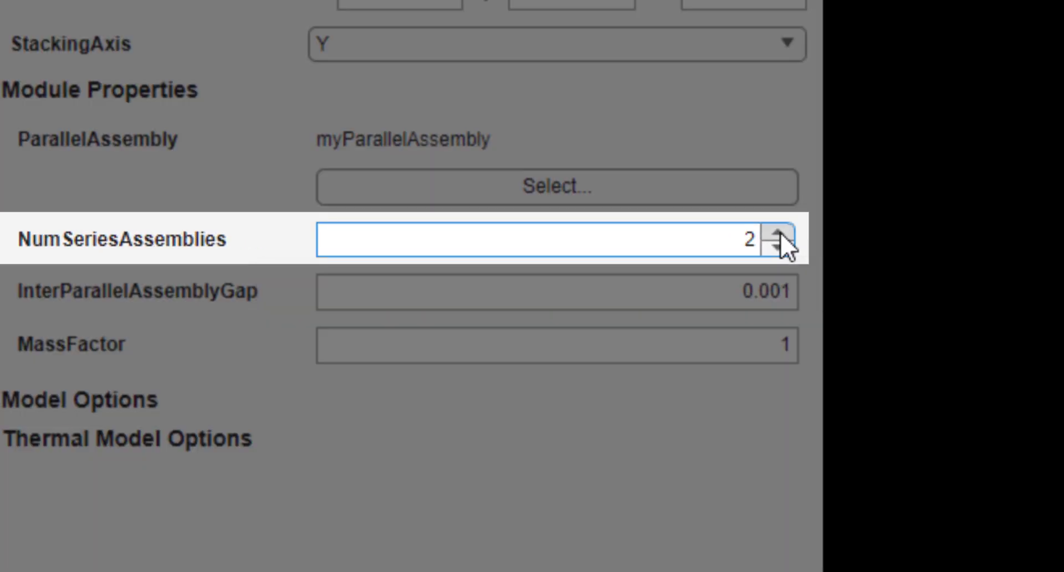
click(779, 233)
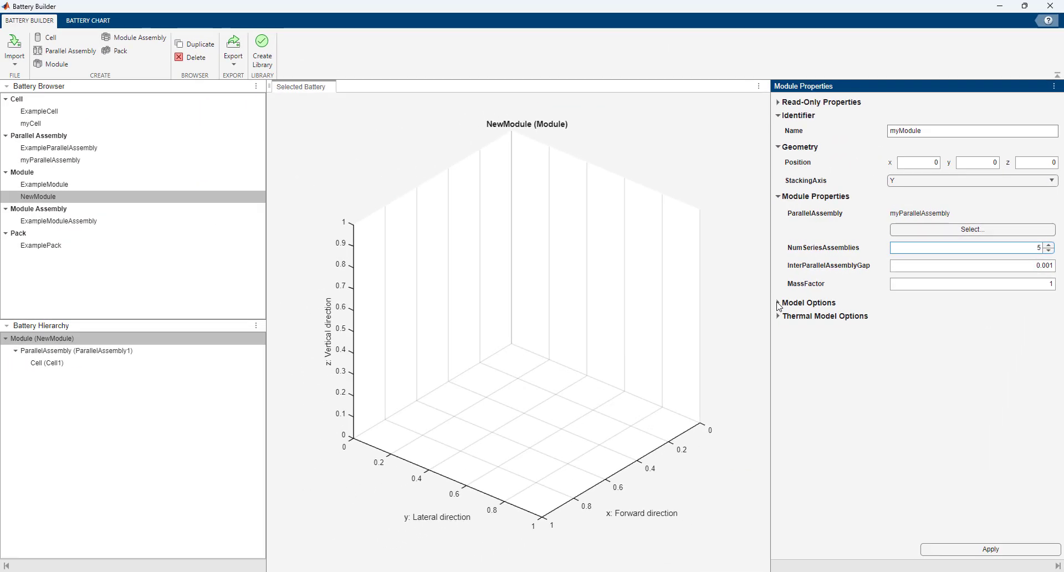
- Set the model resolution of myModule to Detailed
click(321, 358)
click(909, 321)
click(906, 347)
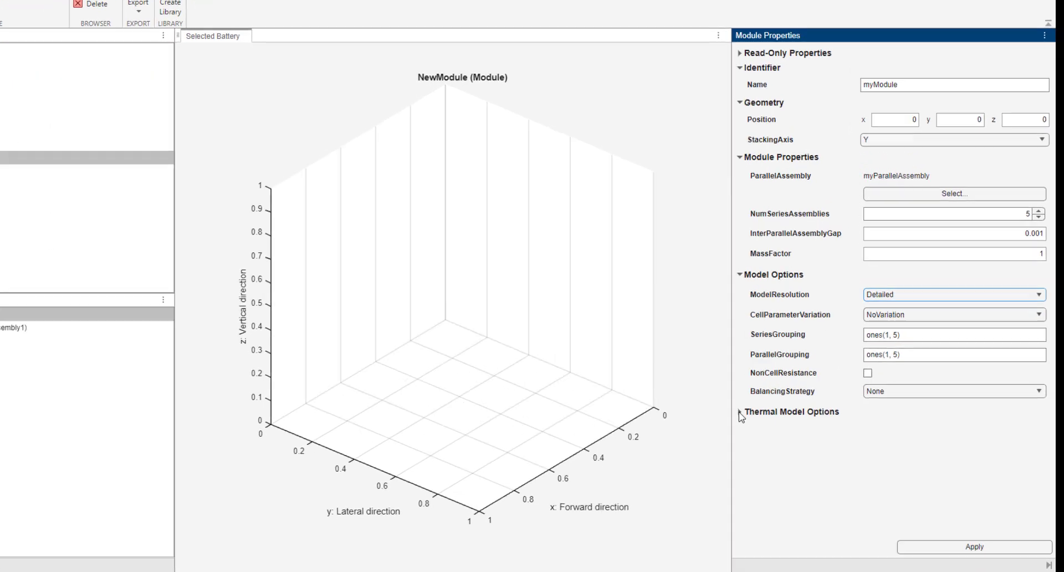
- Enable the module's inter-cell thermal path, set its ambient thermal path to CellBasedThermalResistance, and apply the changes
click(792, 427)
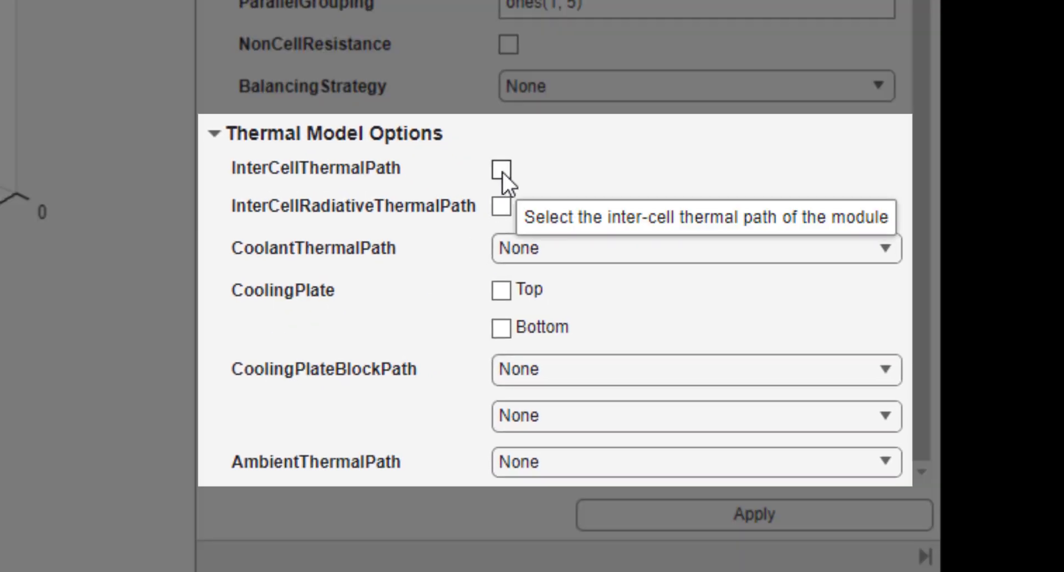
click(502, 171)
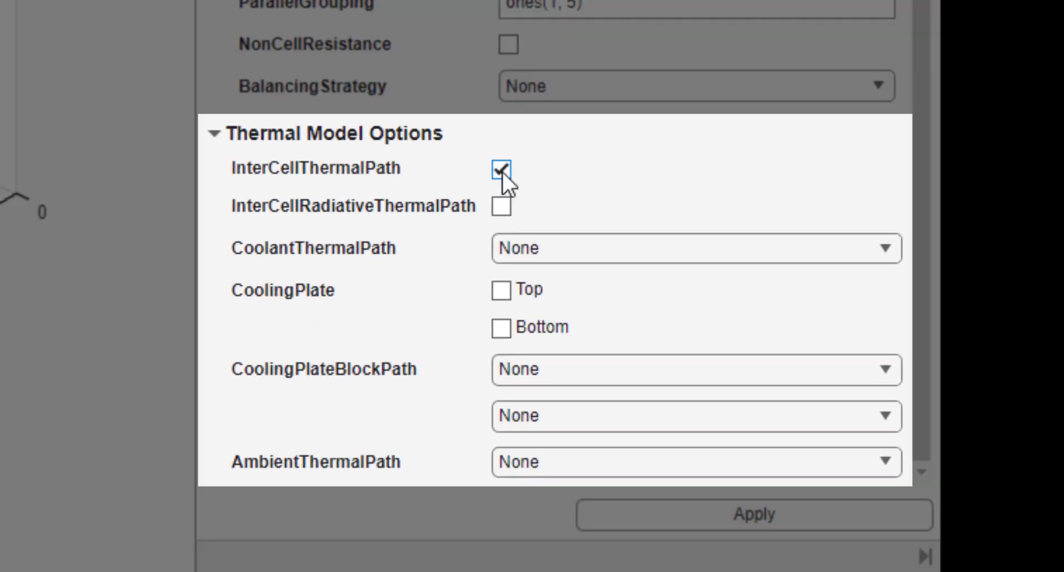
click(520, 463)
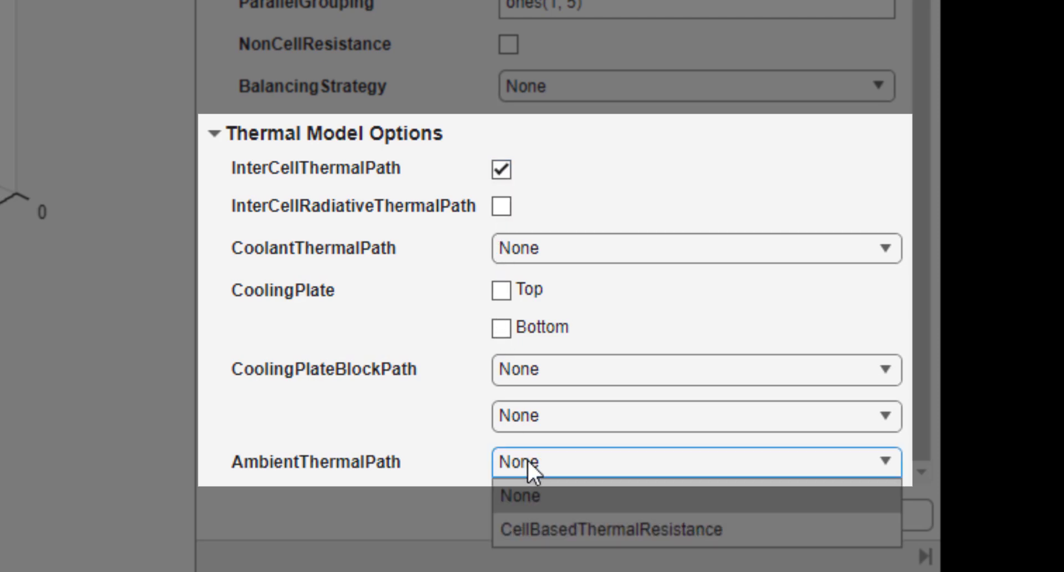
click(548, 527)
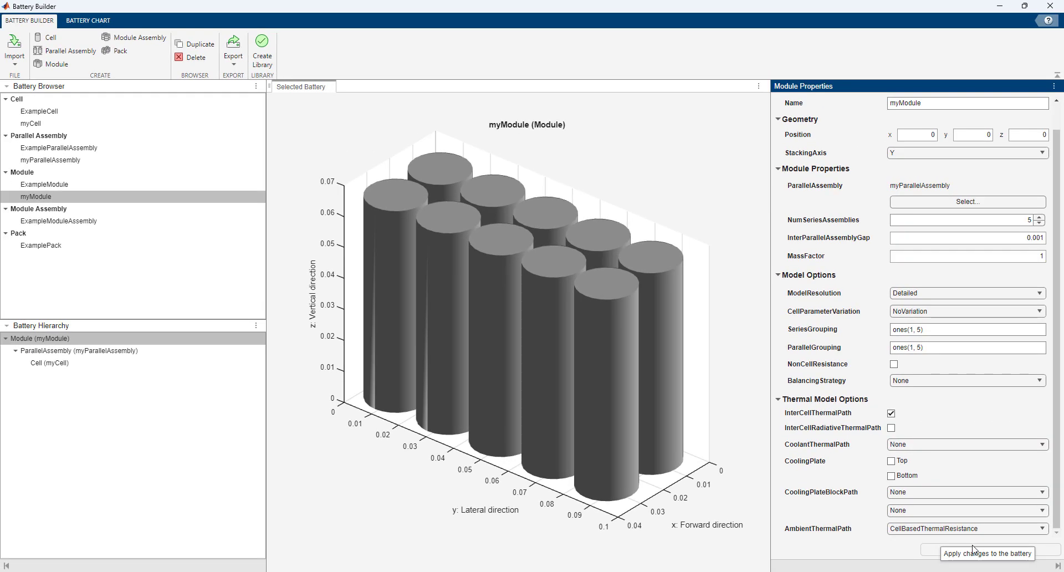
click(974, 549)
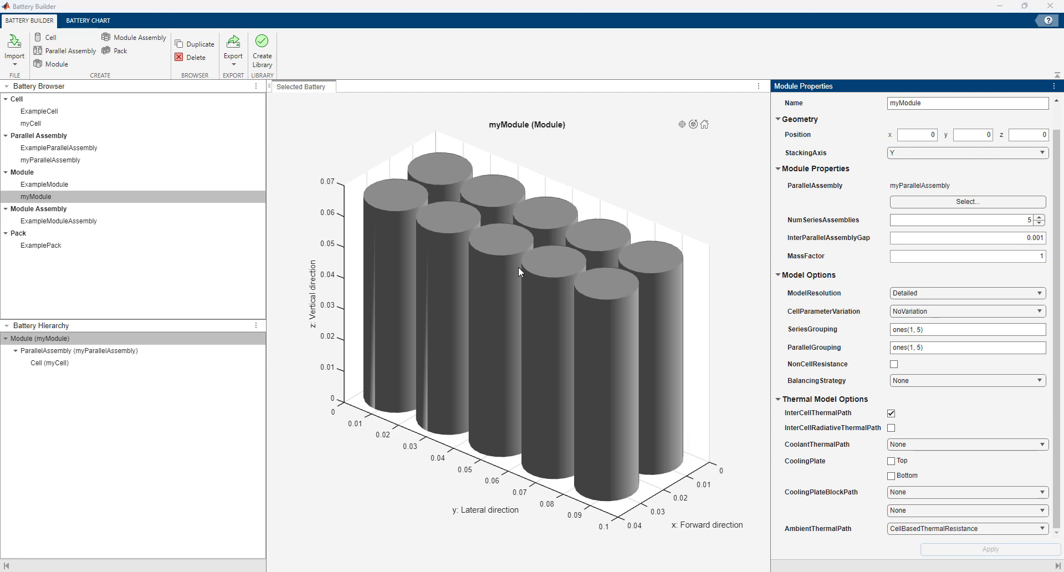
- Create a battery library named powerCell_5s2p from myModule and select the module block in the generated Simulink library
click(263, 56)
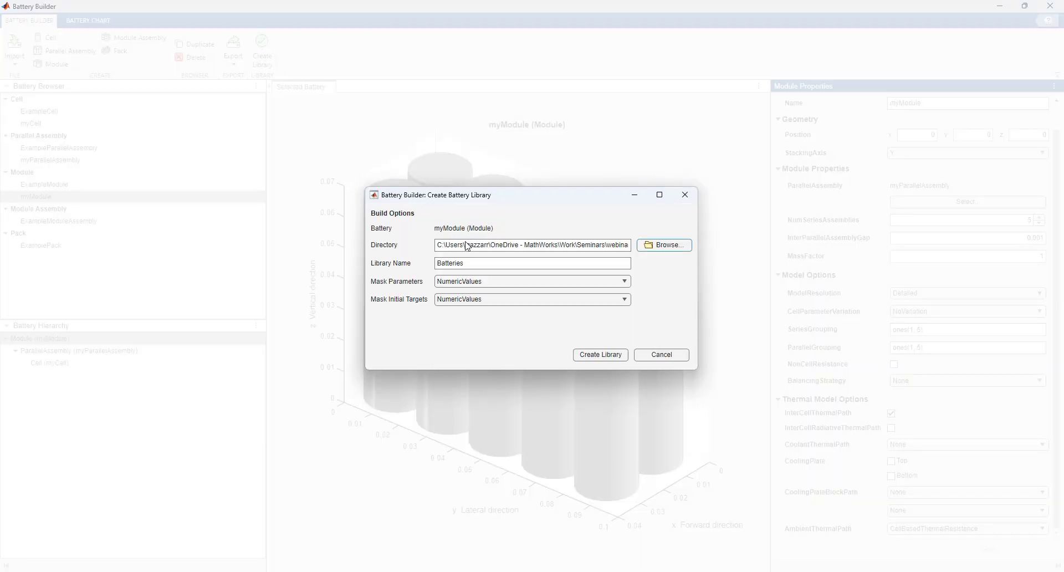
click(483, 267)
drag(483, 266, 406, 255)
text(powerCell_5s2p)
click(617, 359)
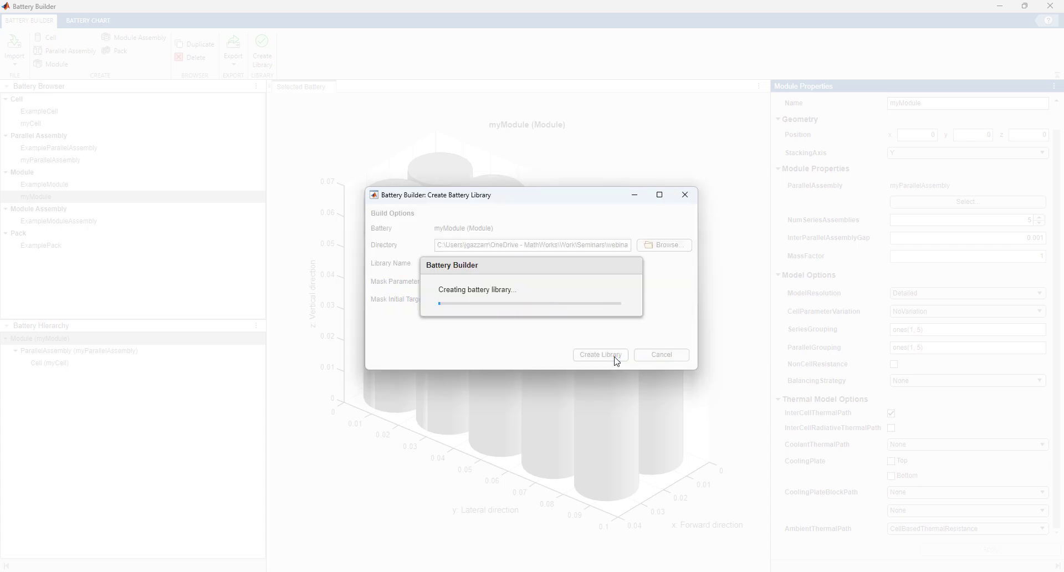
click(598, 324)
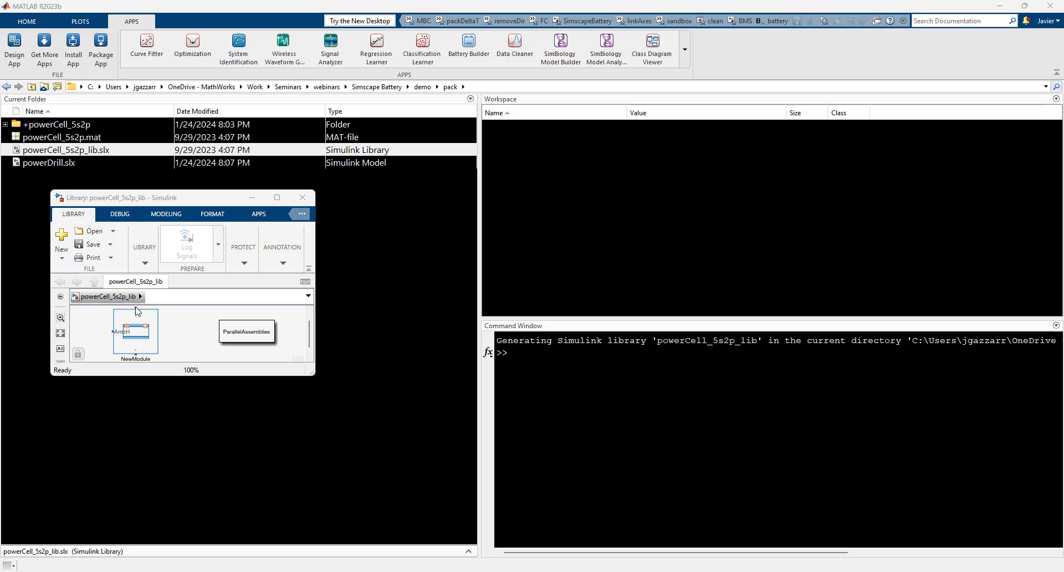
click(149, 330)
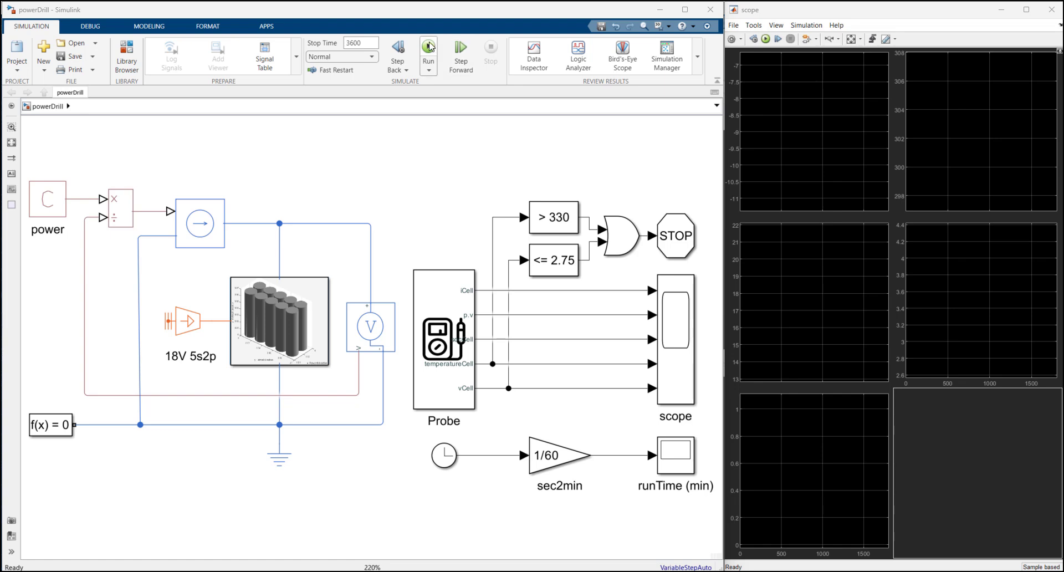
- Run the simulation of the powerDrill Simulink model
click(428, 46)
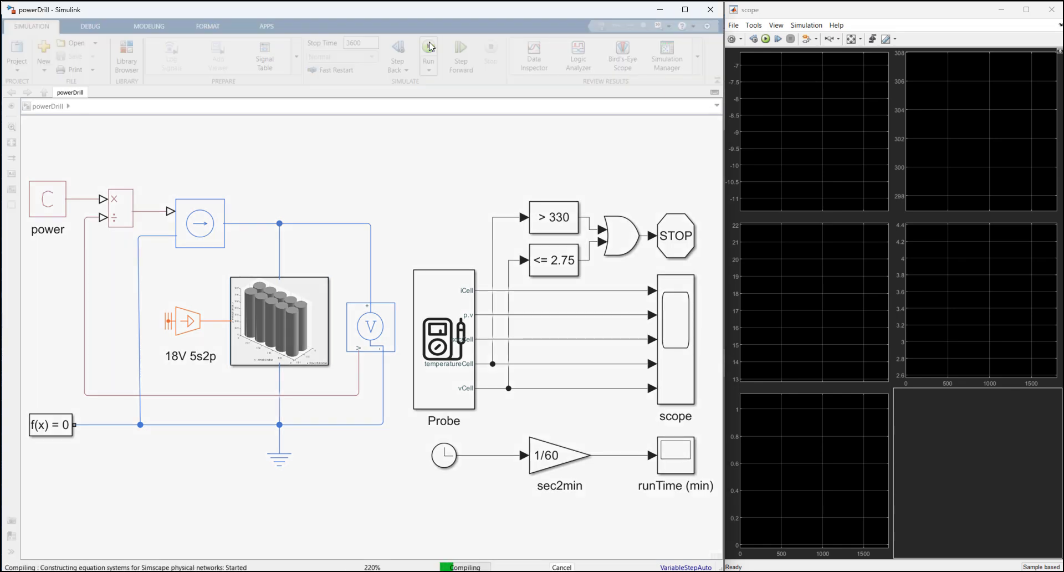
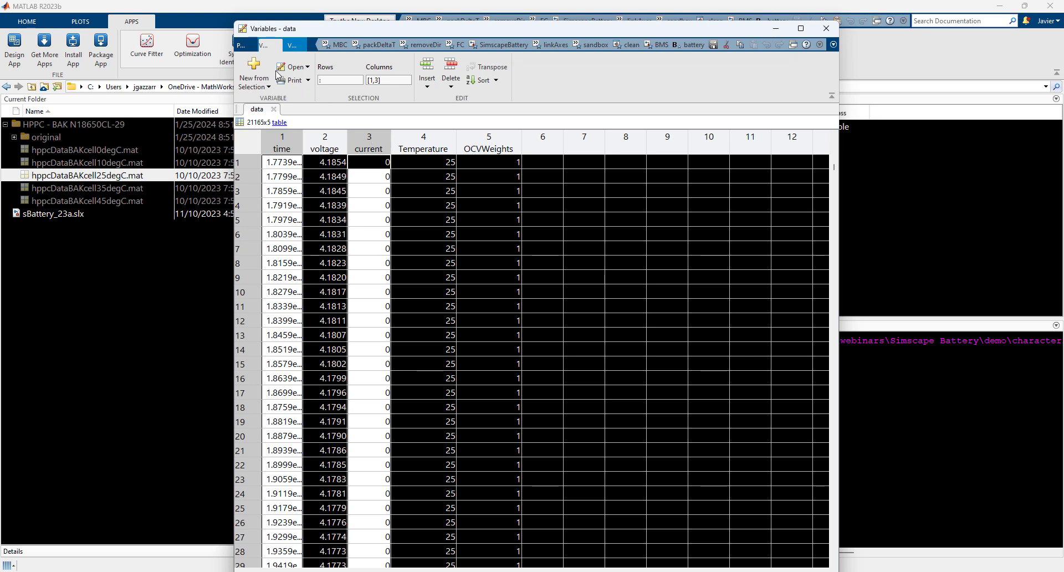
- Plot the data table's current against time and add a second set of axes to the figure
click(242, 44)
click(348, 83)
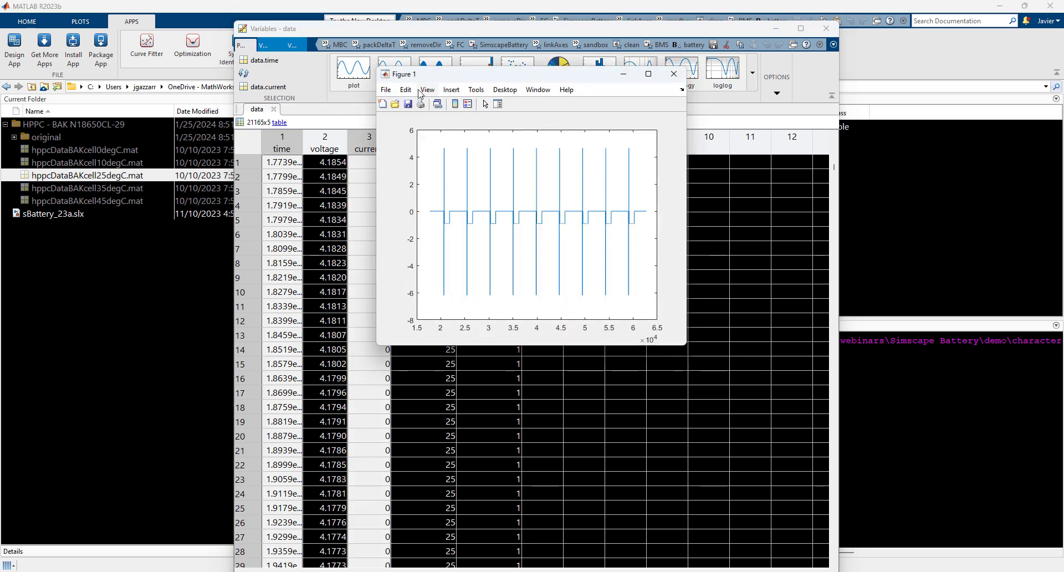
click(451, 90)
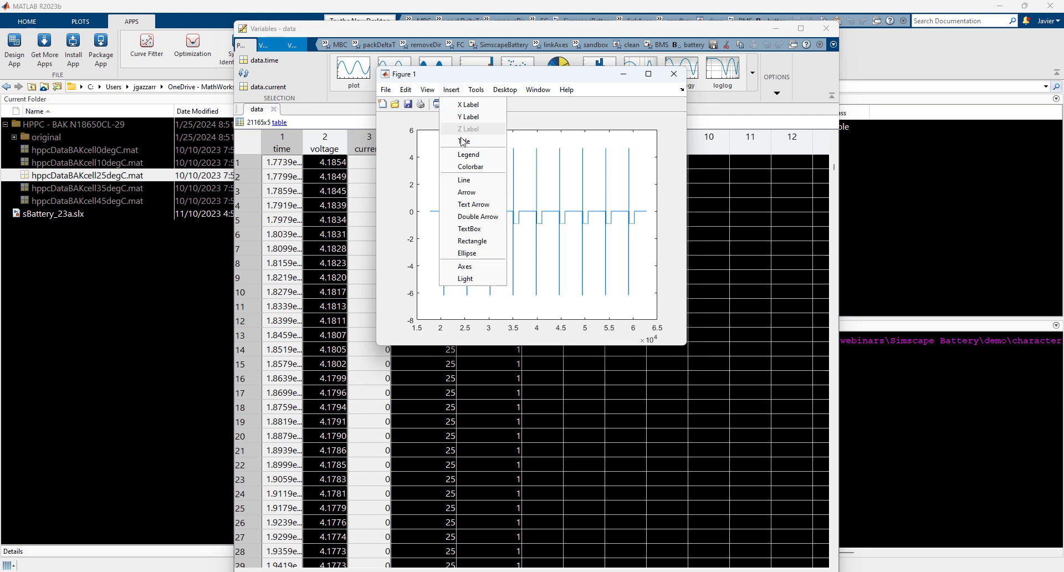
click(461, 266)
click(461, 264)
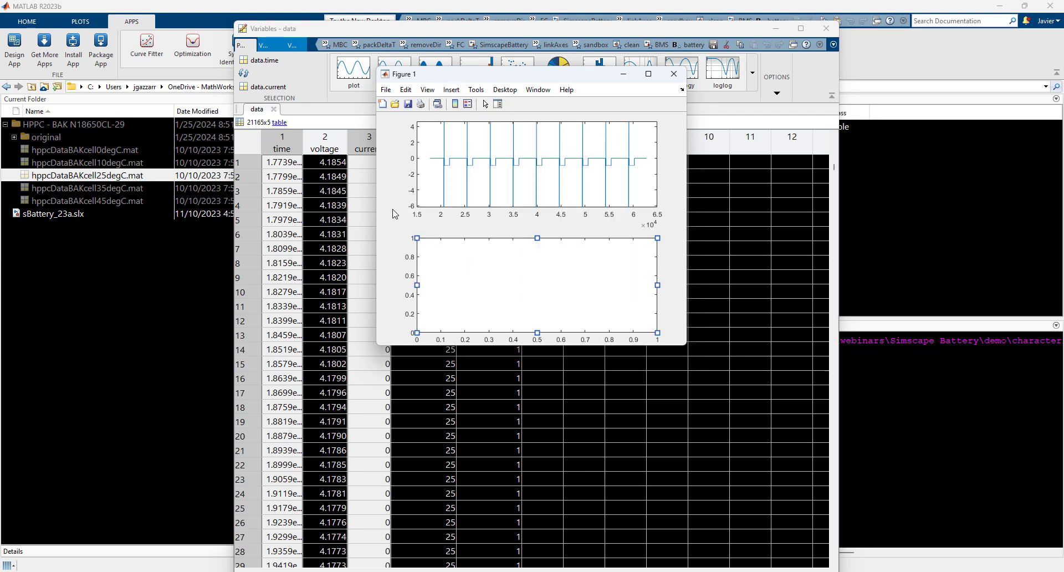
- Plot the data table's voltage against time in the figure's empty second axes and maximize the figure window
click(291, 143)
ctrl+click(320, 142)
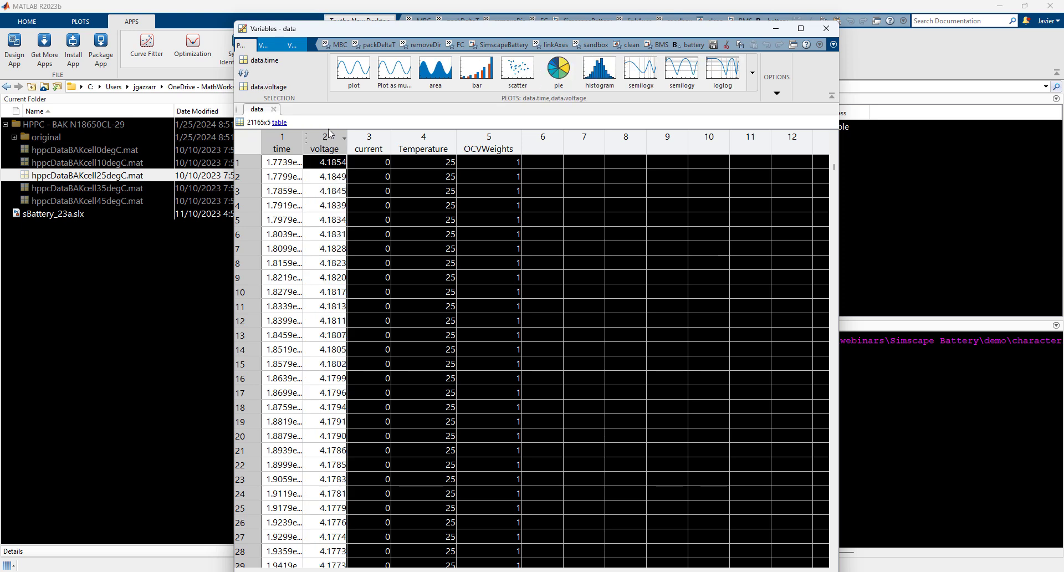
click(354, 69)
double_click(403, 76)
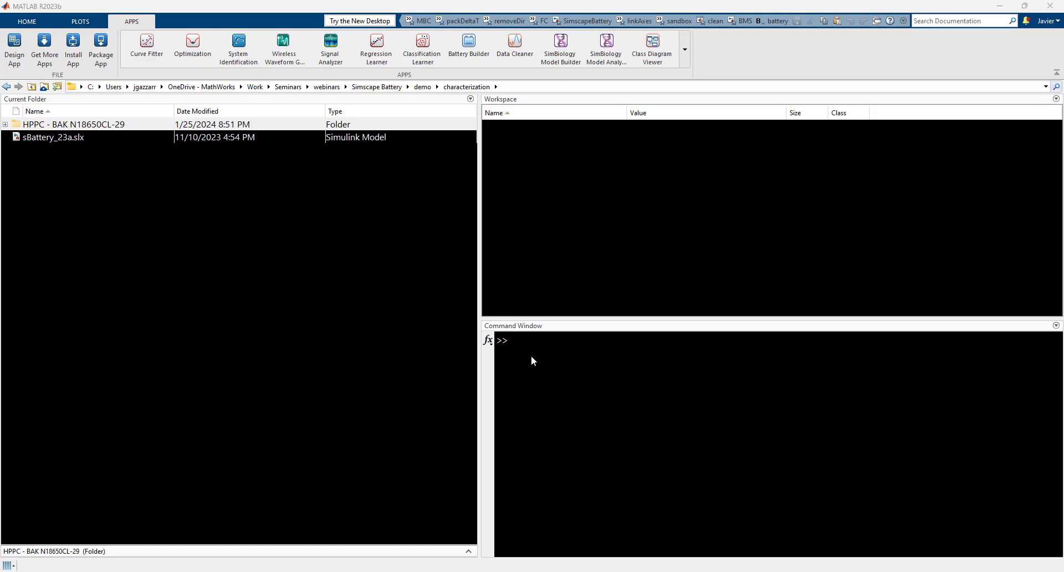
- Run the cage command to open the CAGE Browser
click(531, 356)
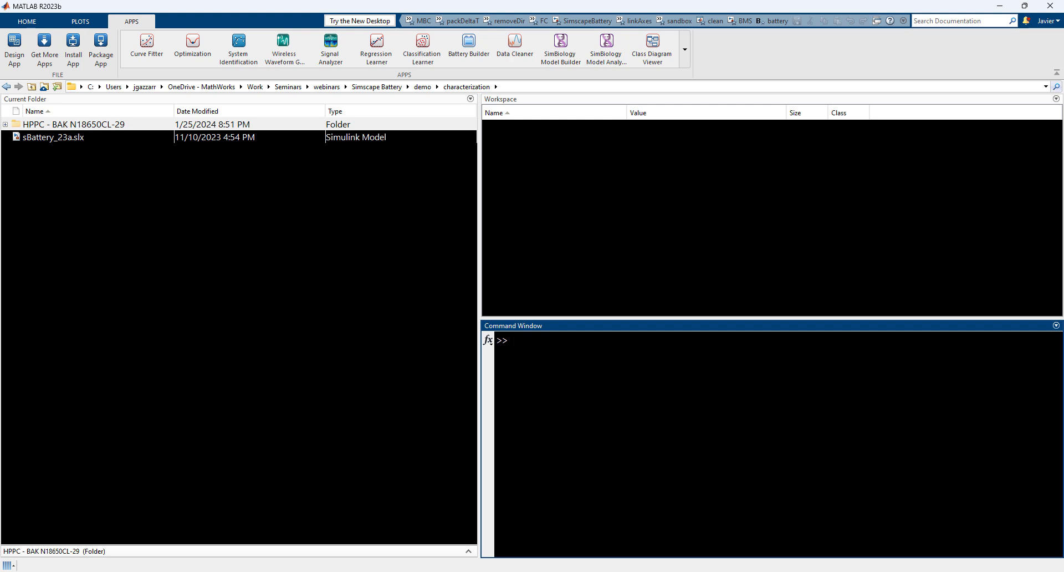
text(cage)
key(Return)
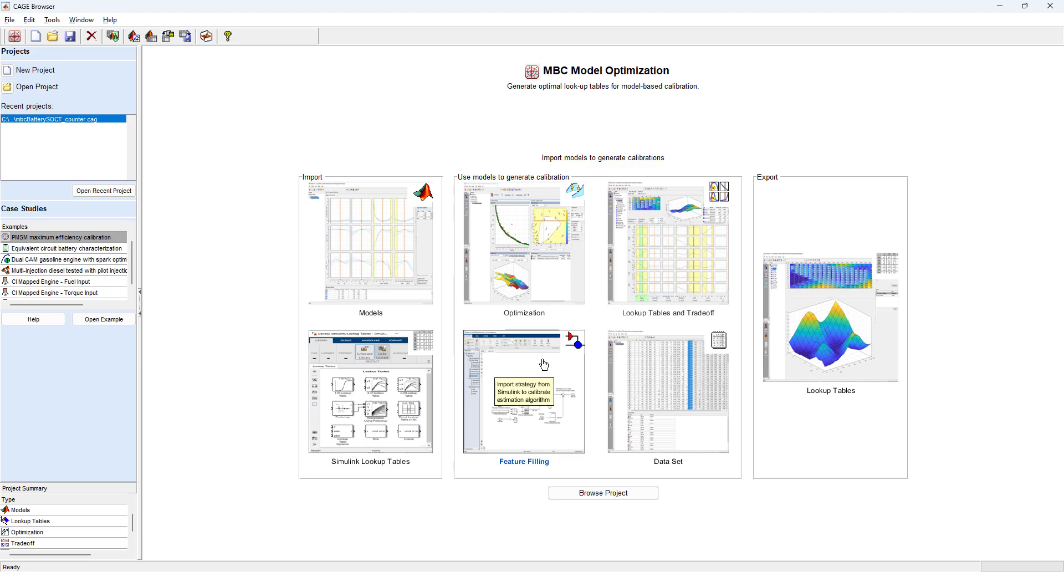
- Import the sBattery_23a Simulink strategy for feature filling, with the HPPC - BAK N18650CL-29 folder as its test data
click(544, 365)
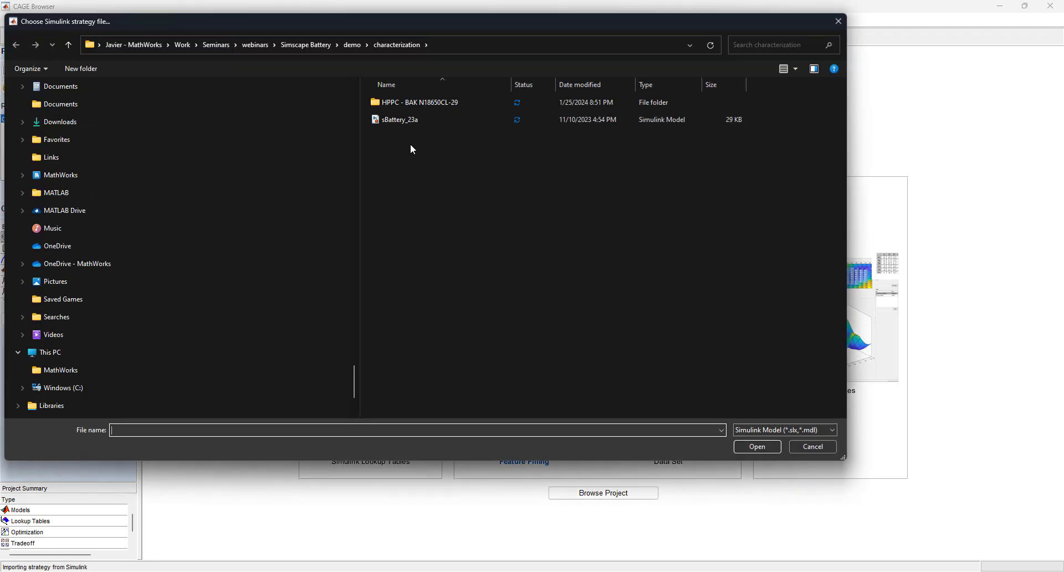
click(398, 121)
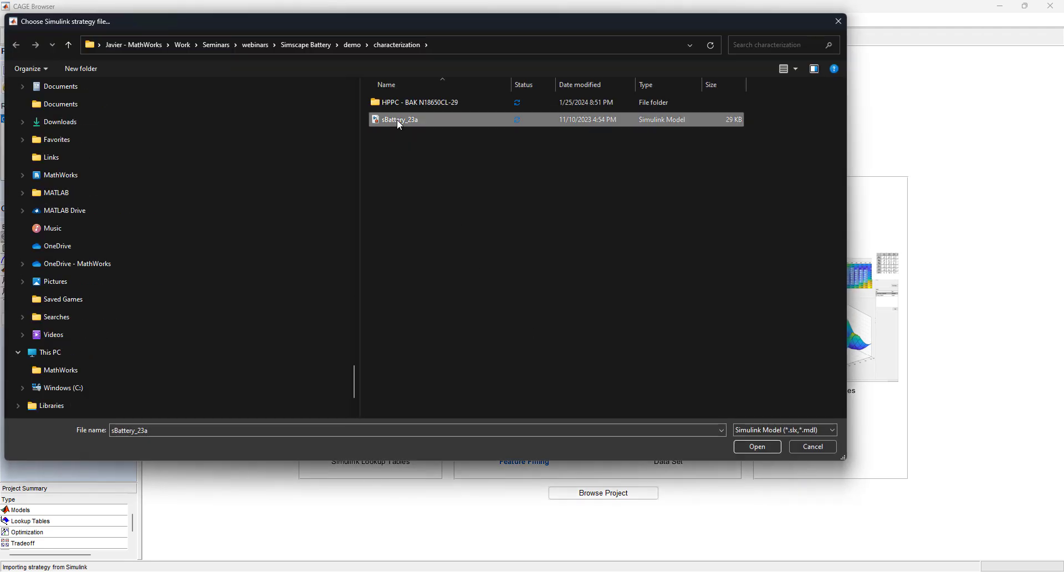
click(757, 447)
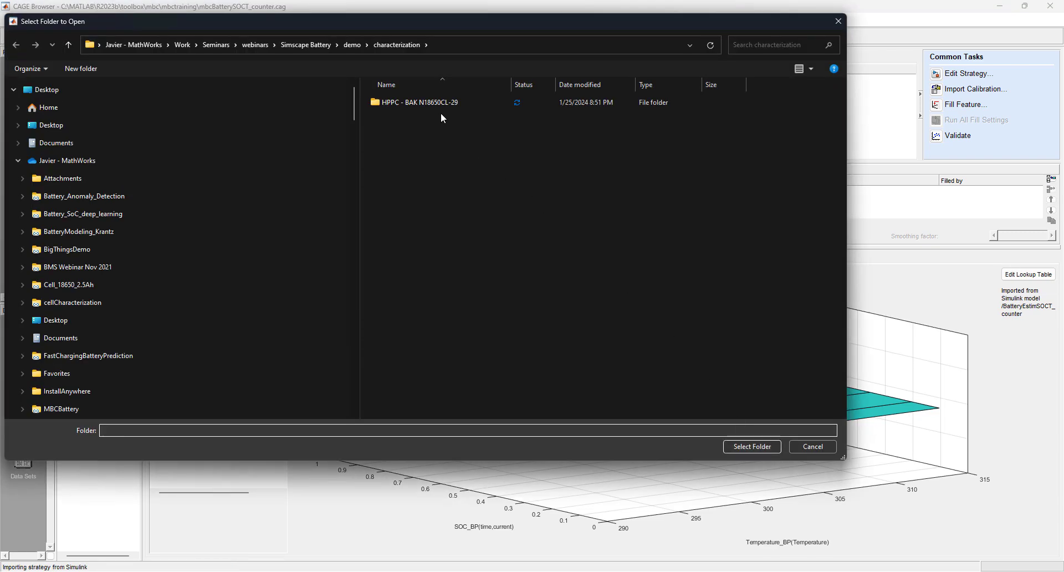
click(427, 102)
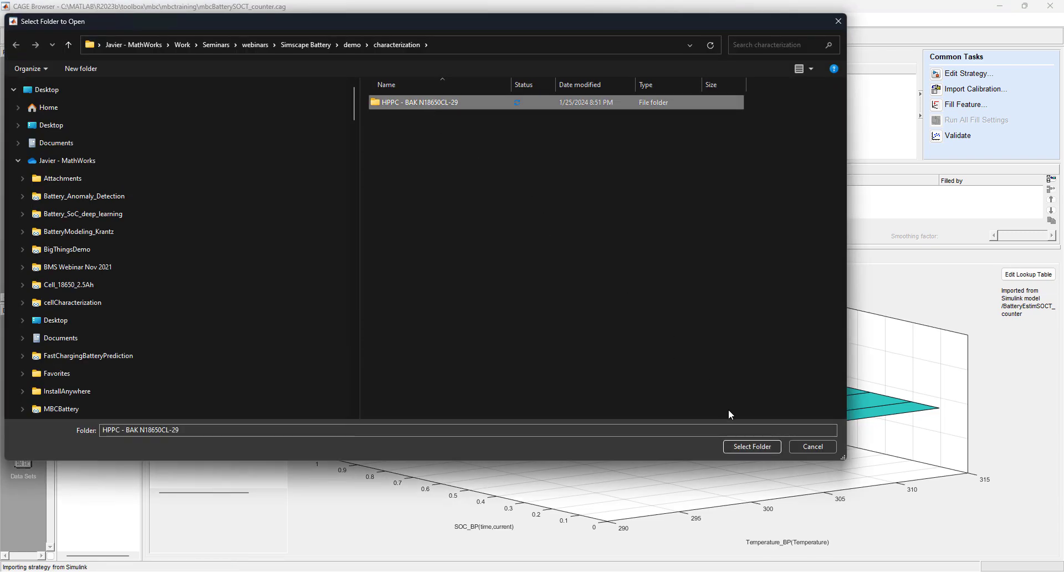
click(751, 447)
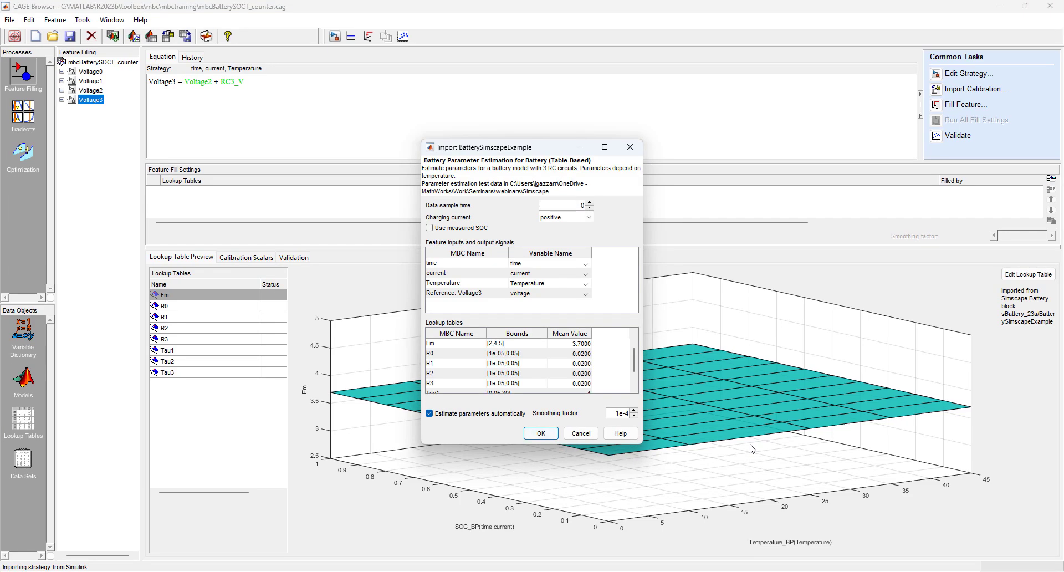
- Set the bounds of lookup tables R0, R1, R2 and R3 to [1e-05,0.5] in the battery parameter import settings
double_click(514, 344)
double_click(514, 354)
click(513, 353)
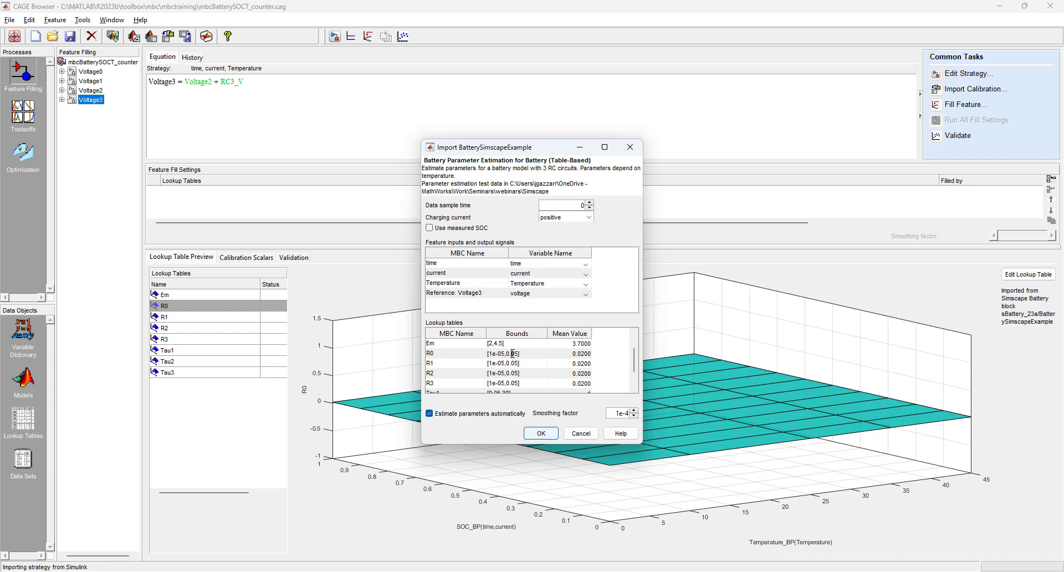
key(Delete)
double_click(514, 363)
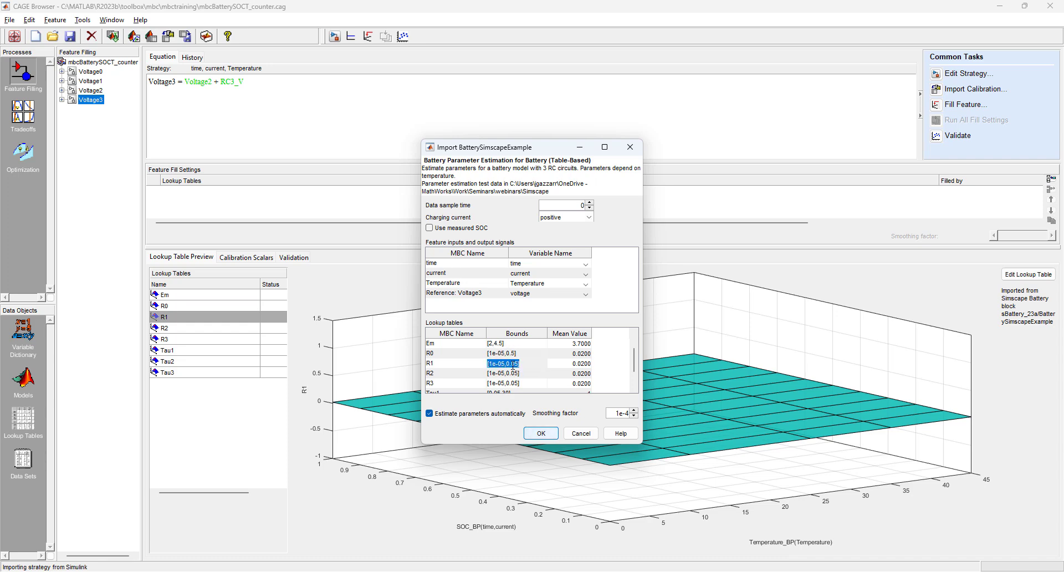
click(513, 364)
key(Delete)
double_click(514, 373)
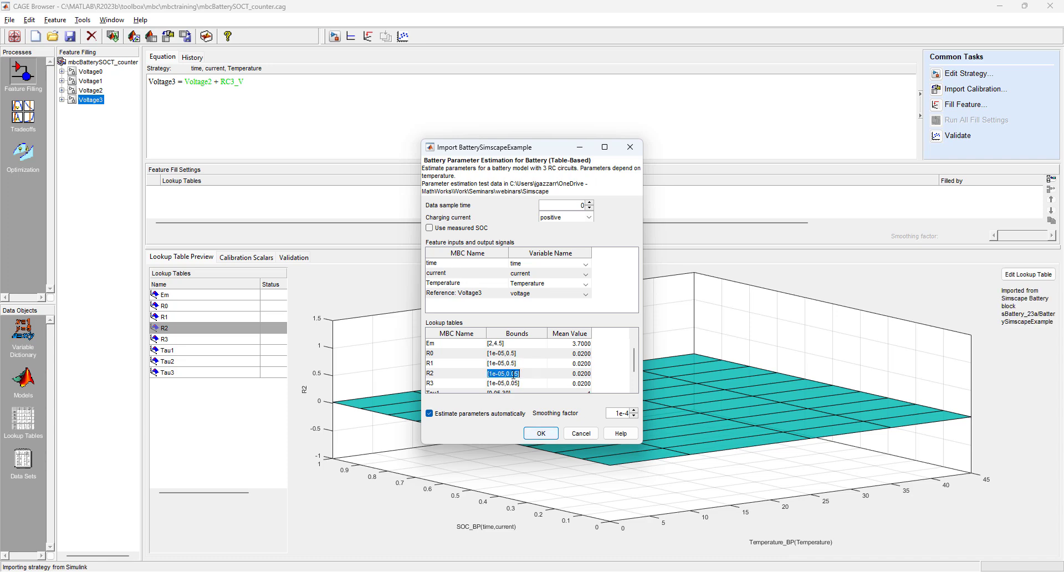
click(512, 374)
double_click(512, 384)
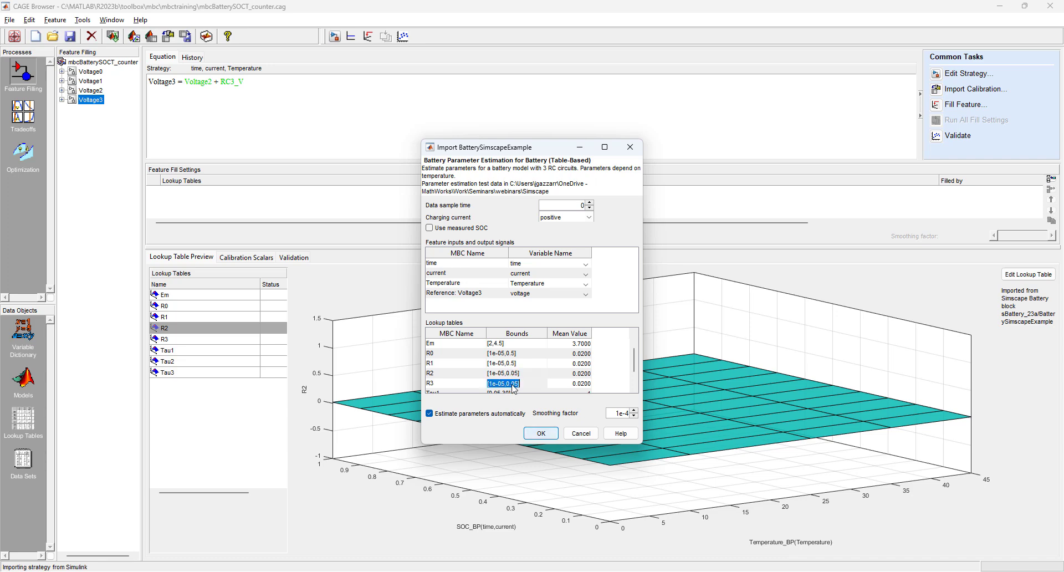
click(513, 384)
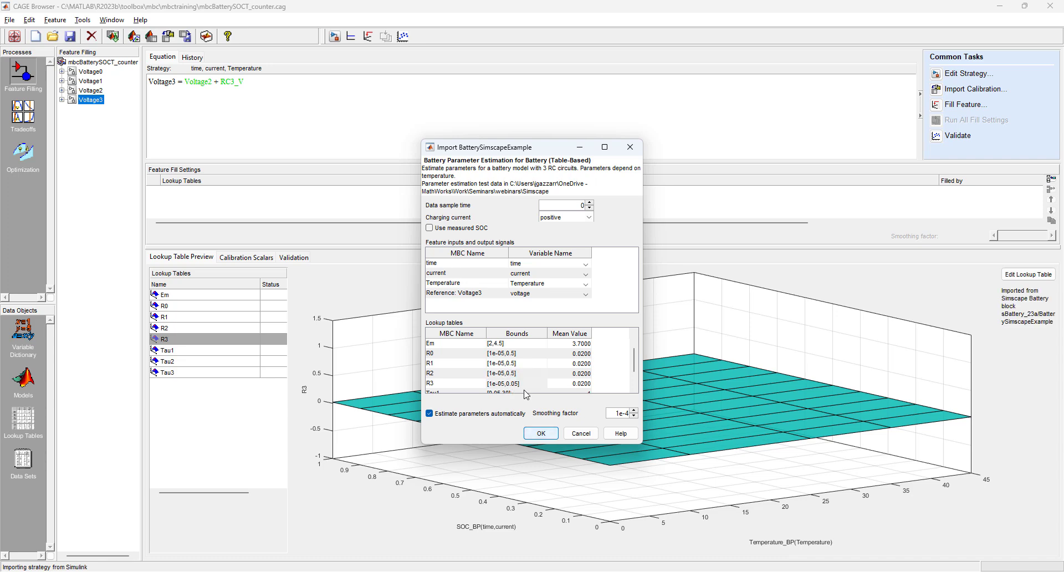
key(BackSpace)
- Set the Tau2 bounds to [10,300] and confirm the import settings to start the automatic parameter estimation
scroll(530, 388, down, 1)
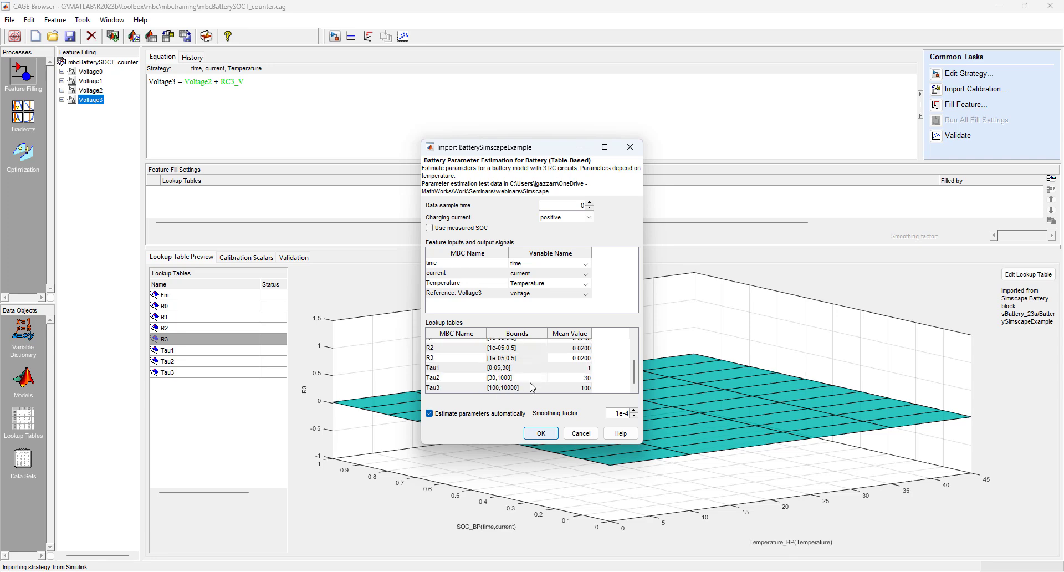
double_click(494, 381)
click(494, 380)
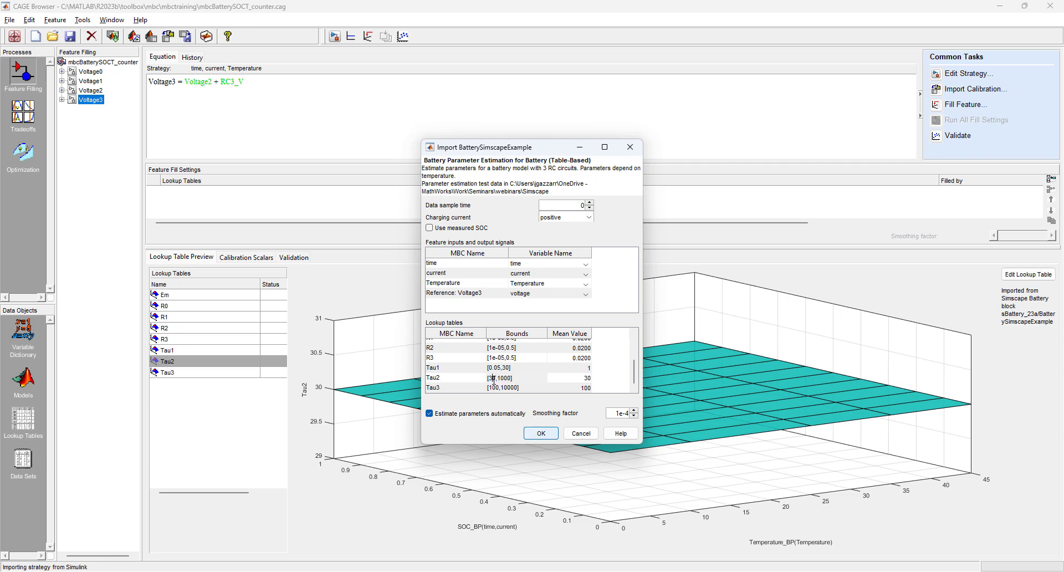
key(BackSpace)
text(10)
drag(498, 379, 505, 380)
text(3)
double_click(496, 388)
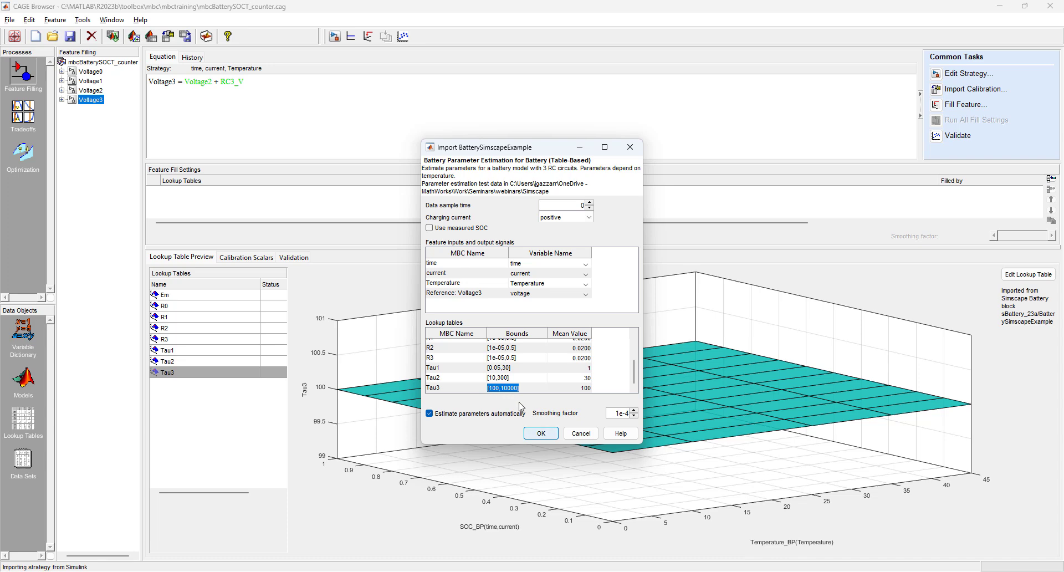
click(541, 434)
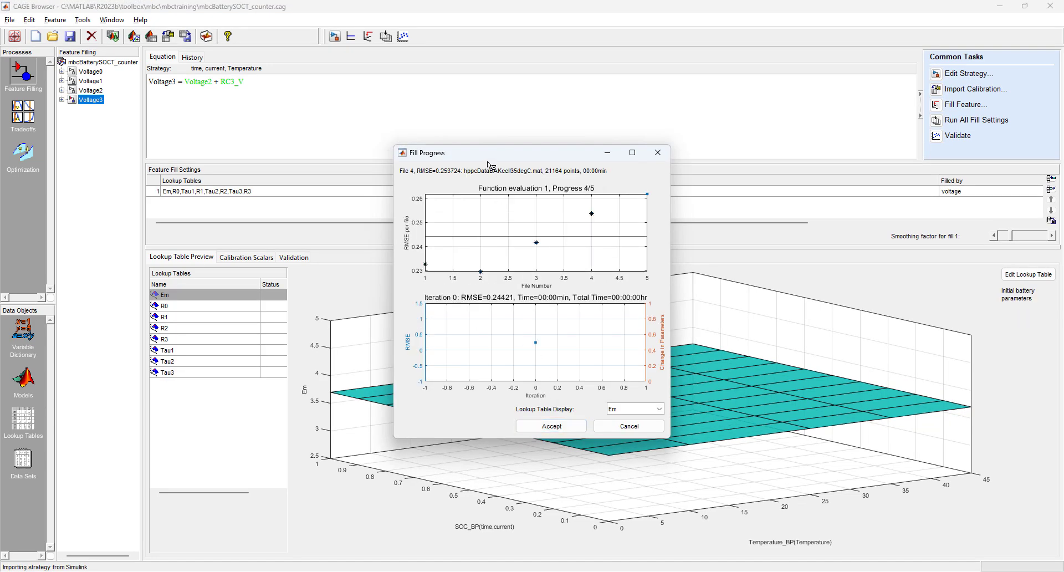
- Display the R0, R1, Tau1 and Tau2 lookup tables from the fill progress window and accept the estimated parameters
drag(489, 161, 108, 22)
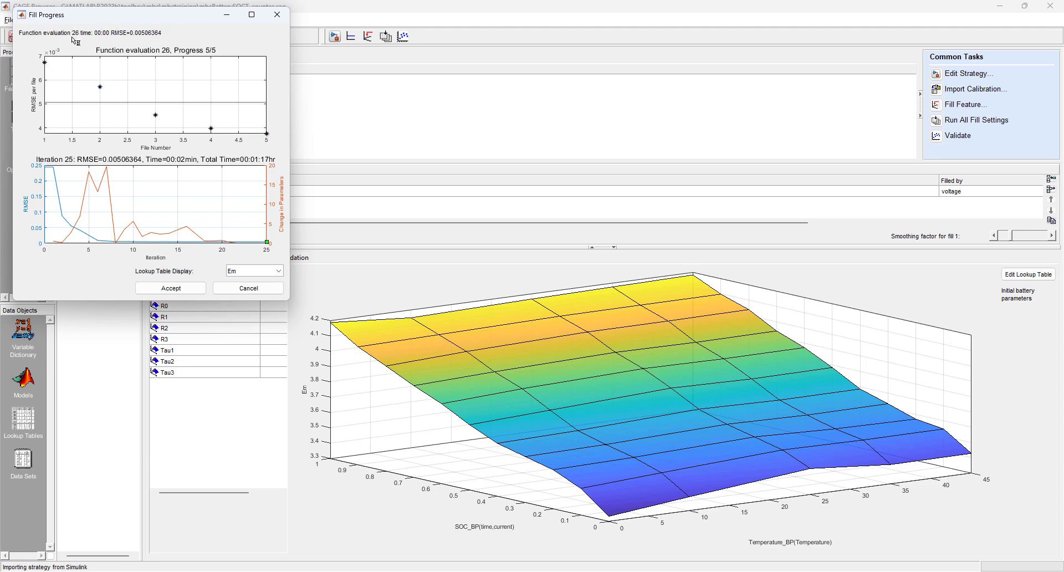
click(170, 288)
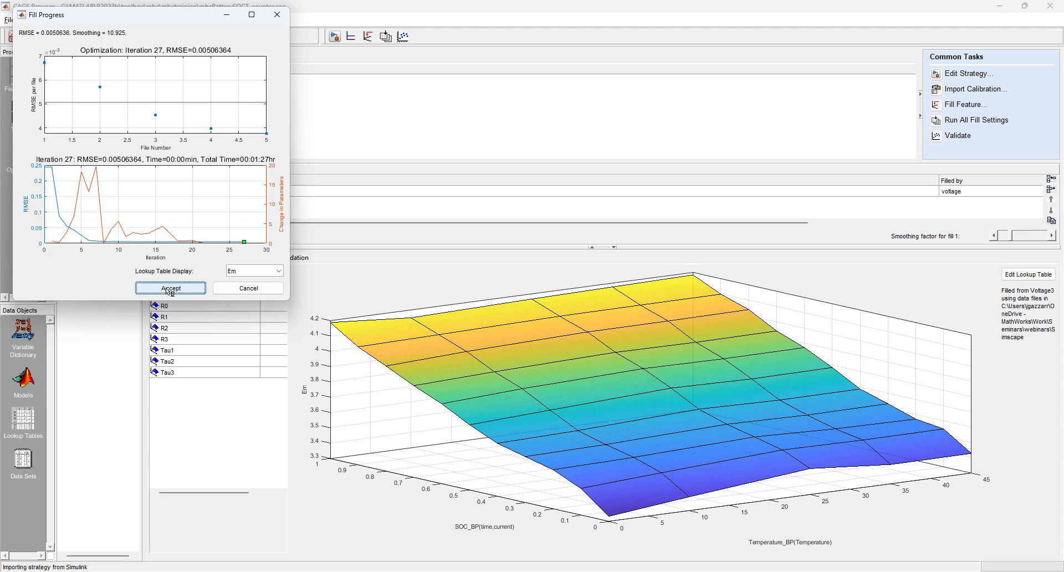
click(239, 271)
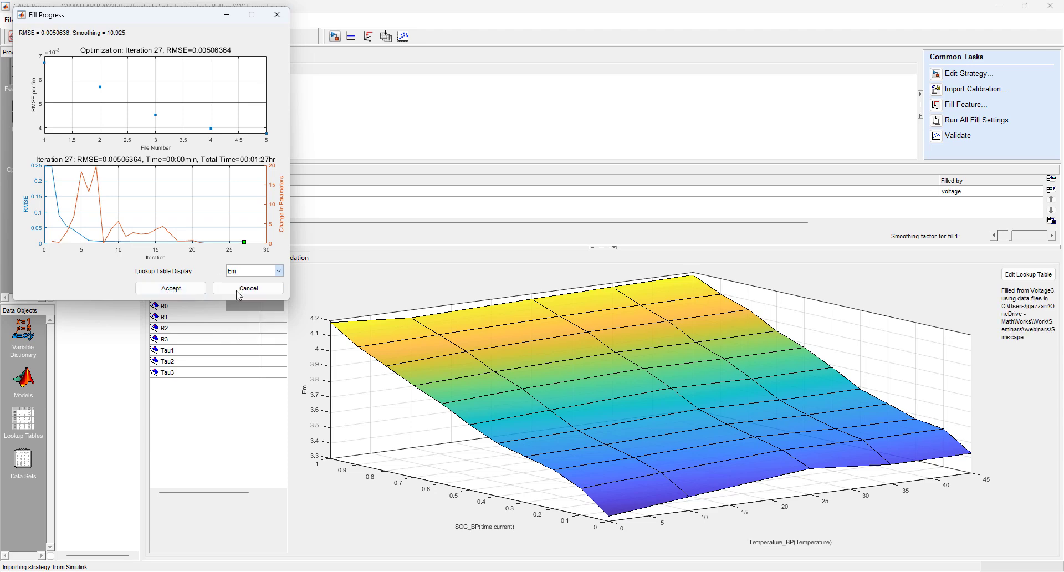
click(238, 294)
click(244, 271)
click(245, 300)
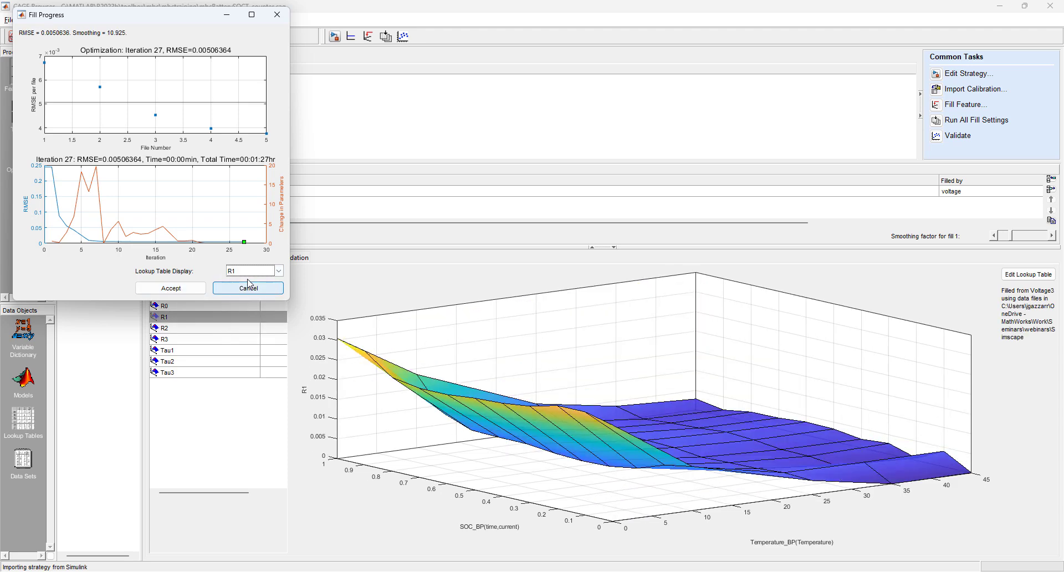
click(279, 270)
click(244, 329)
click(278, 271)
click(238, 339)
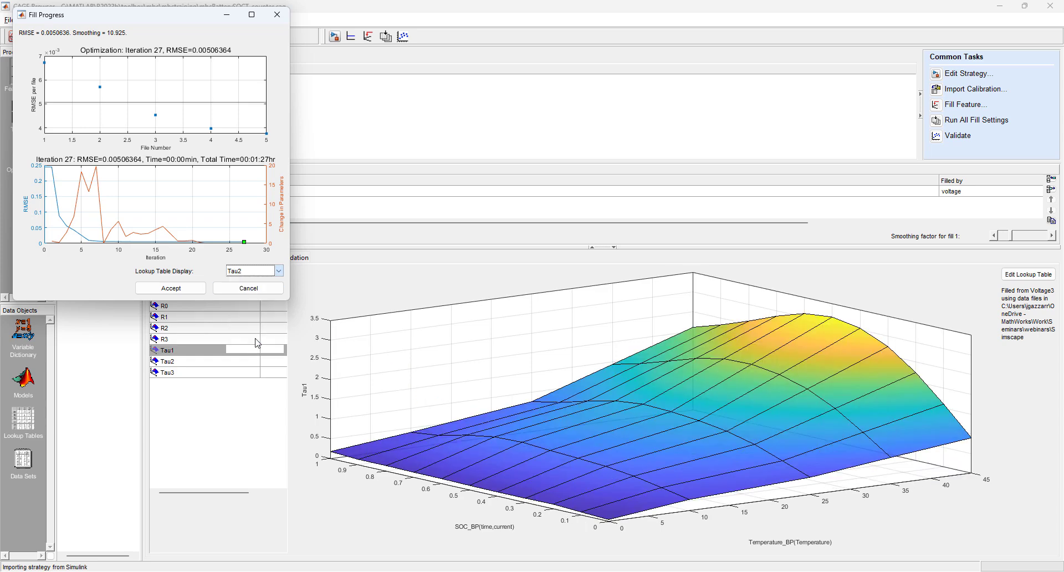
click(171, 288)
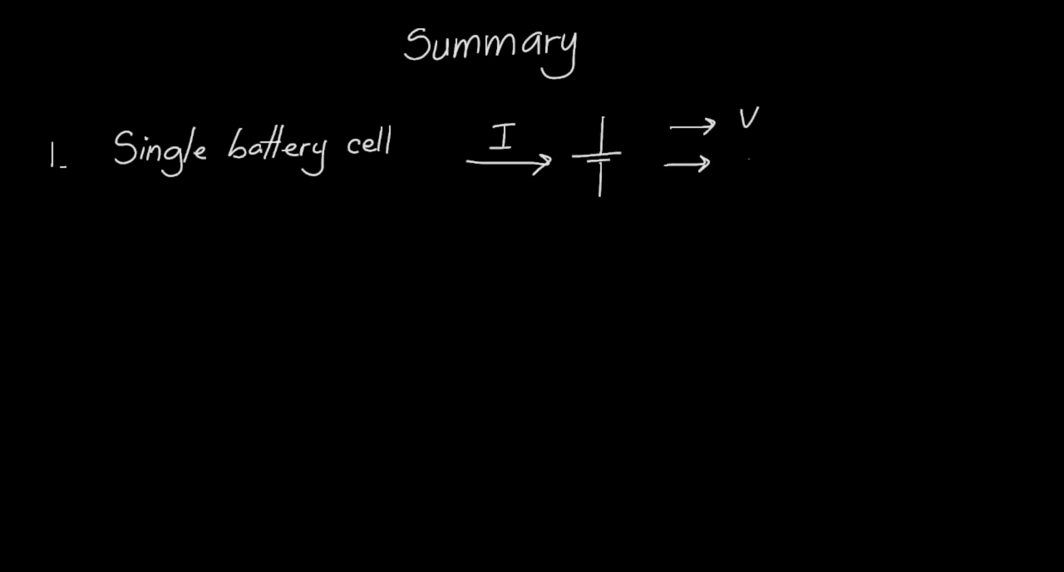
drag(786, 201, 793, 218)
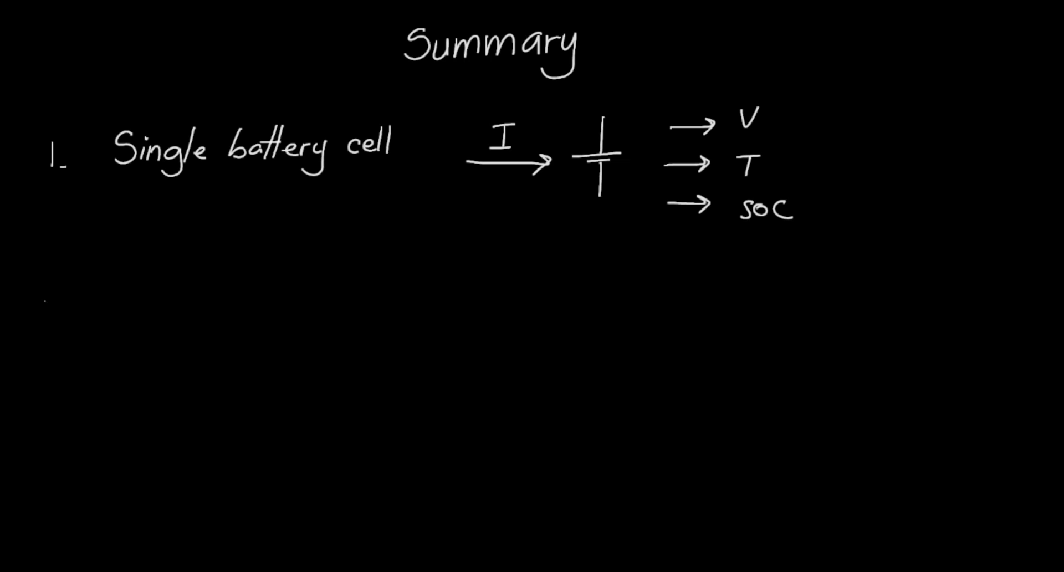
drag(41, 305, 61, 326)
drag(68, 323, 113, 321)
mouse_move(113, 294)
mouse_down()
mouse_move(126, 303)
mouse_move(114, 320)
mouse_up()
drag(156, 306, 158, 323)
mouse_move(171, 286)
mouse_down()
mouse_move(165, 319)
mouse_move(188, 286)
mouse_up()
mouse_move(187, 311)
mouse_down()
mouse_move(212, 305)
mouse_move(228, 340)
mouse_up()
drag(275, 304, 271, 348)
drag(296, 306, 330, 319)
drag(342, 287, 363, 320)
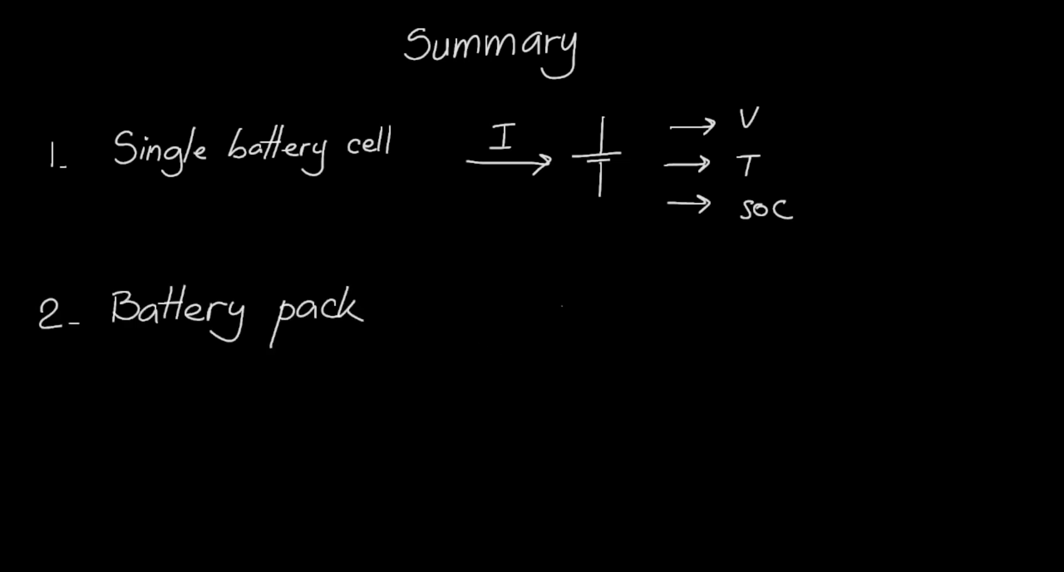
drag(444, 326, 513, 326)
mouse_move(498, 320)
mouse_down()
mouse_move(513, 327)
mouse_move(492, 336)
mouse_up()
drag(471, 281, 472, 307)
drag(470, 281, 472, 292)
drag(560, 272, 560, 285)
drag(543, 286, 570, 287)
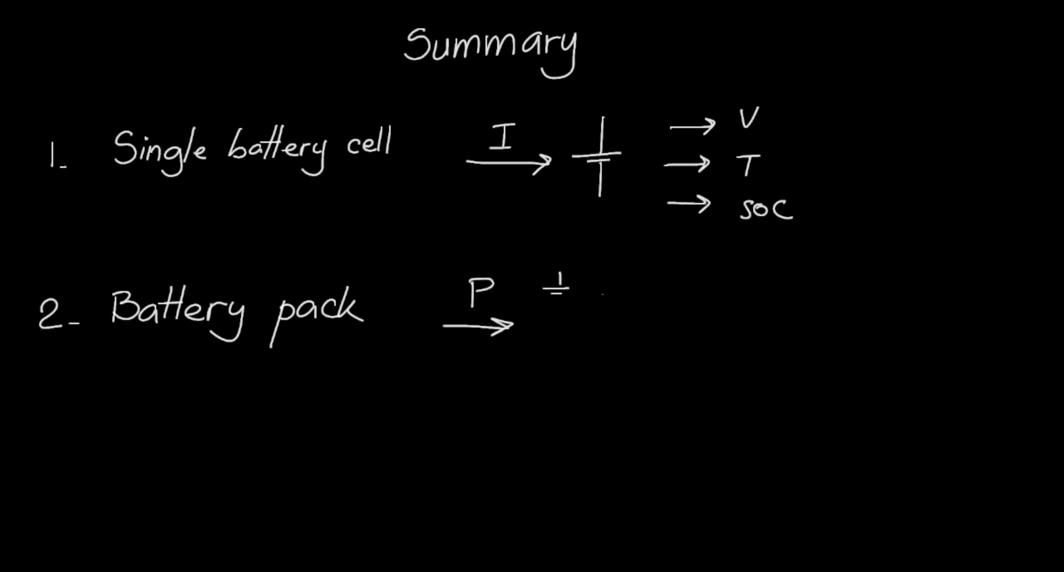